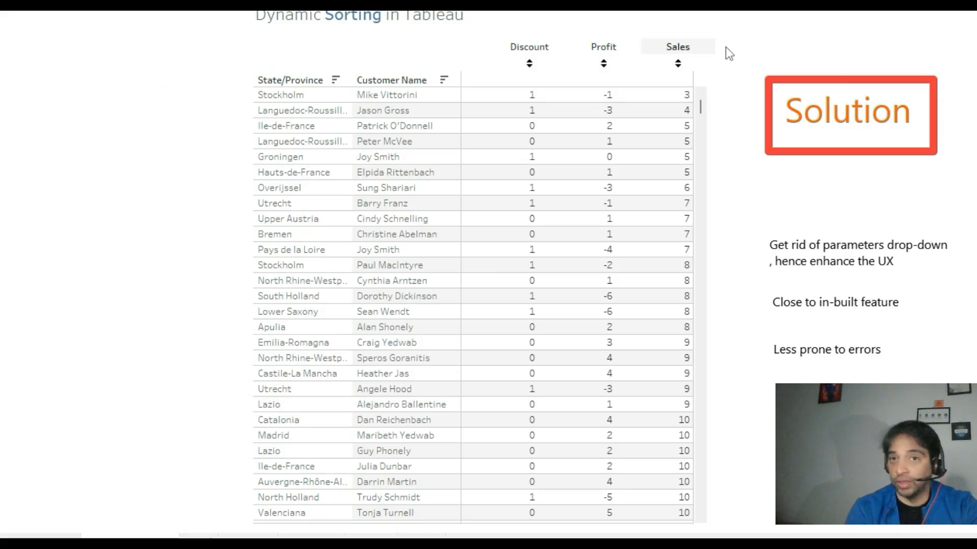
Step: Demonstrate the dashboard's dynamic sorting by switching the sort order of the Sales column
click(680, 64)
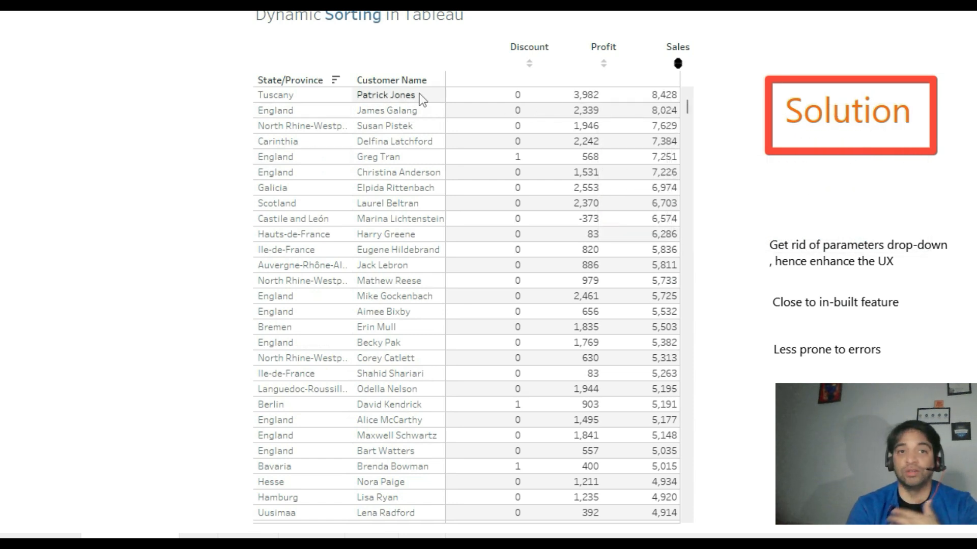
drag(726, 331, 762, 306)
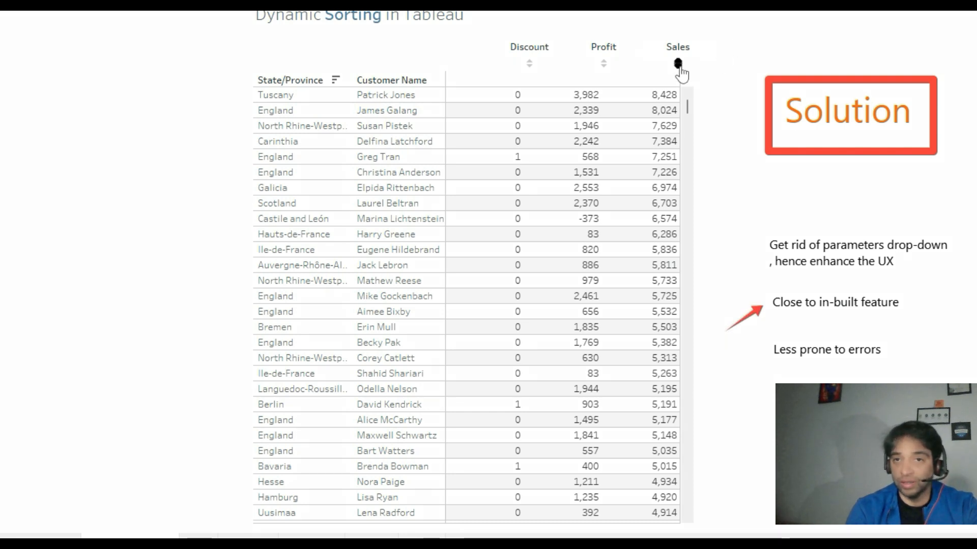
click(684, 63)
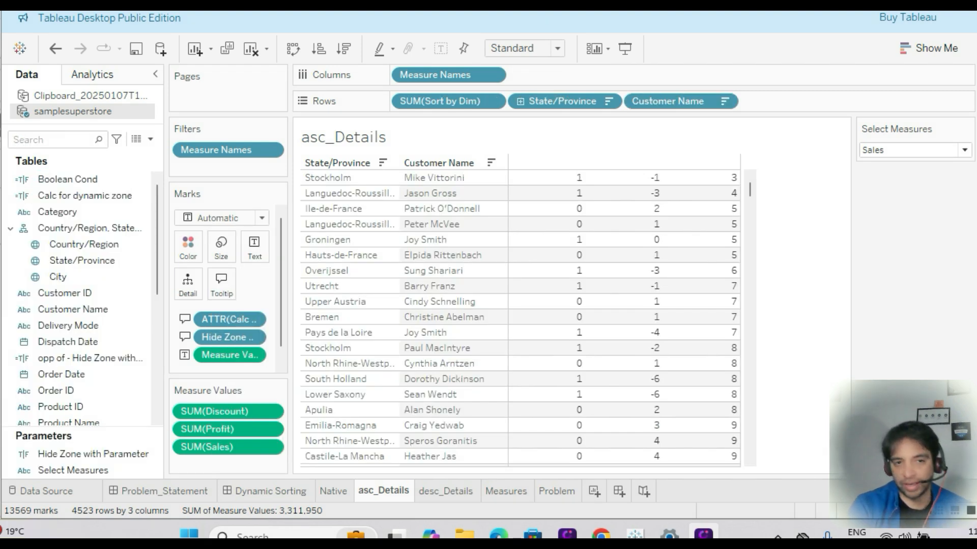
click(150, 140)
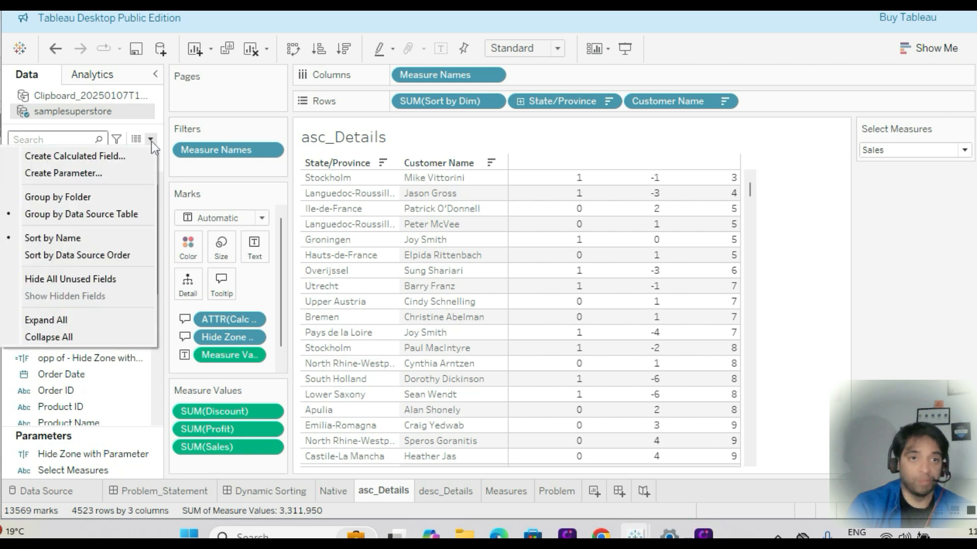
click(114, 173)
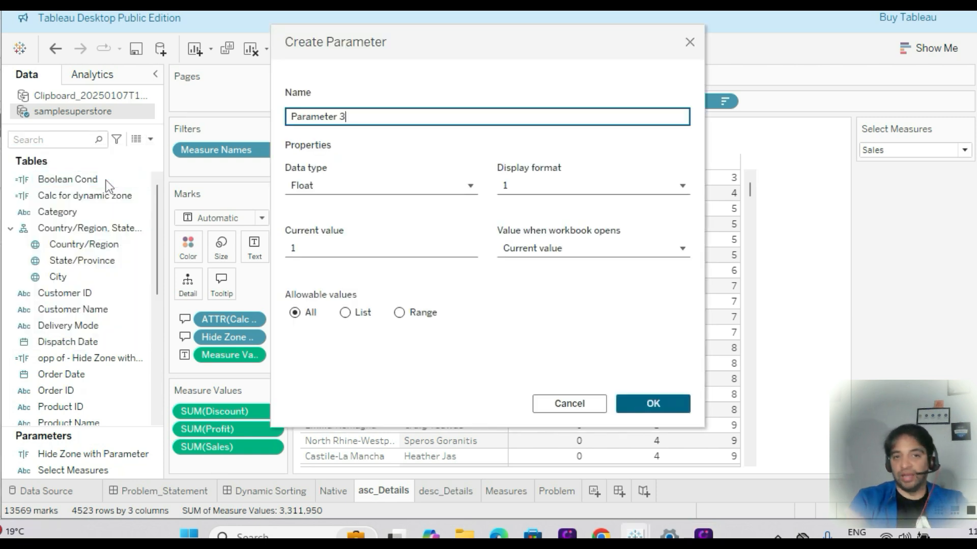
click(329, 184)
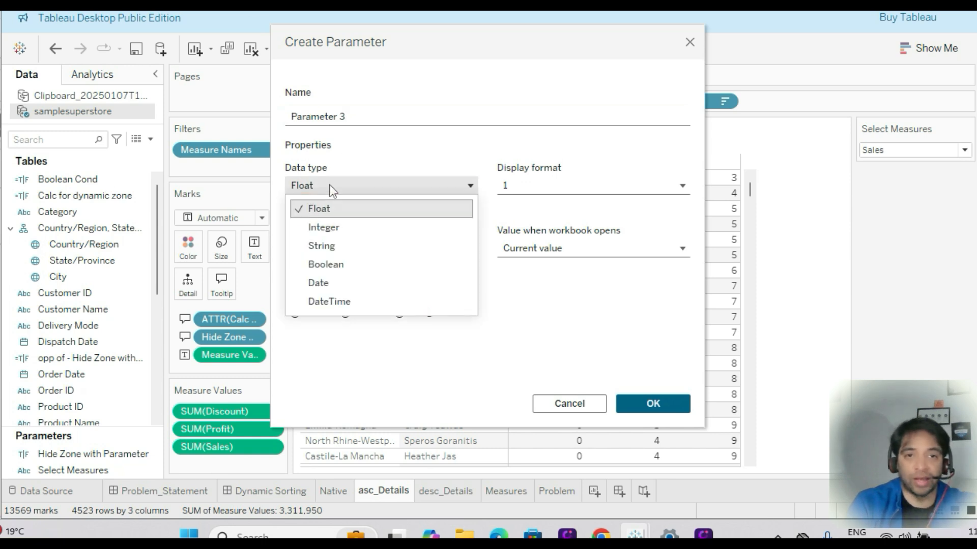
click(322, 245)
click(345, 313)
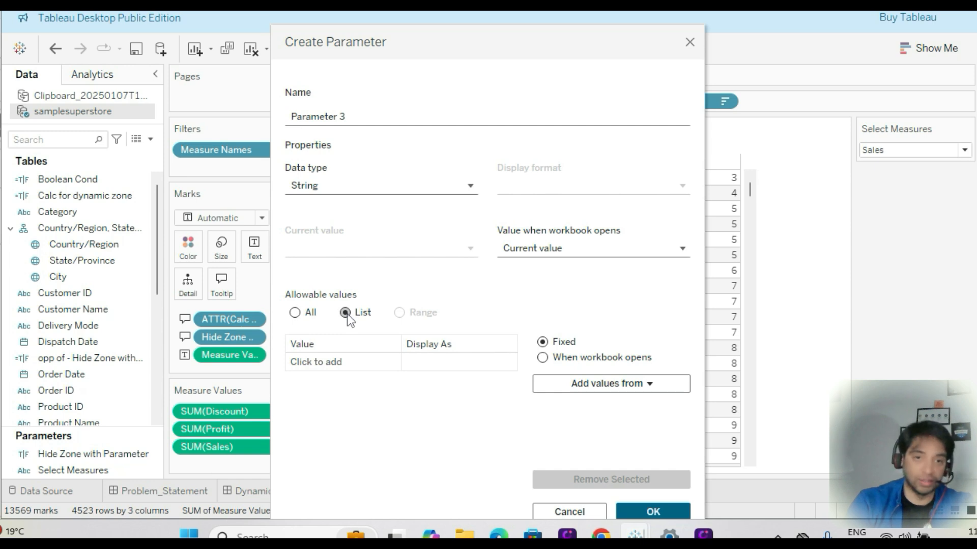
click(316, 364)
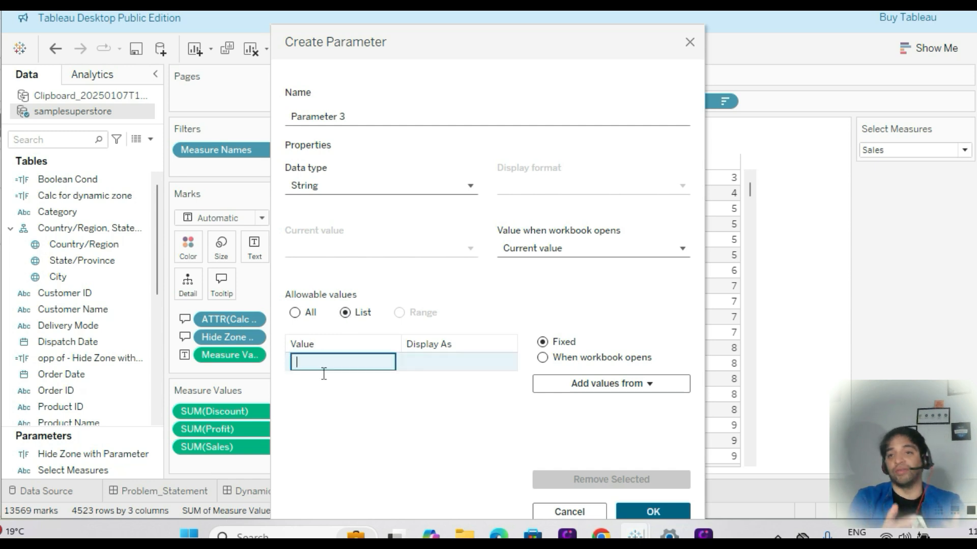
text(Sales)
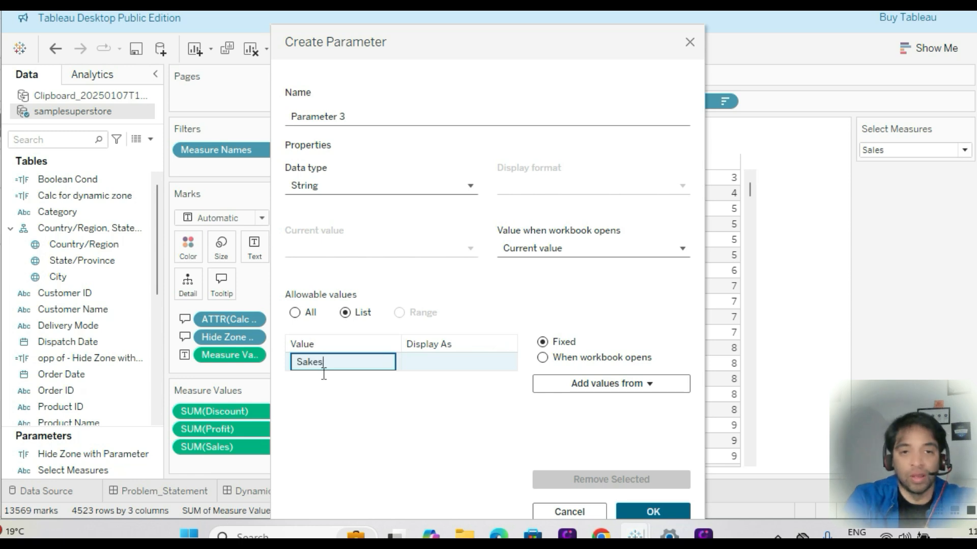
key(BackSpace)
key(BackSpace)
key(BackSpace)
key(BackSpace)
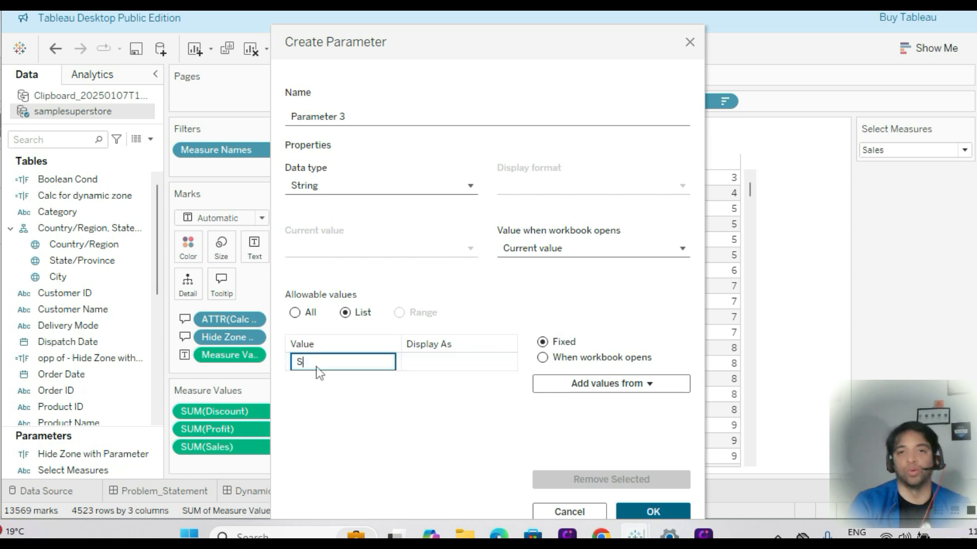
click(690, 42)
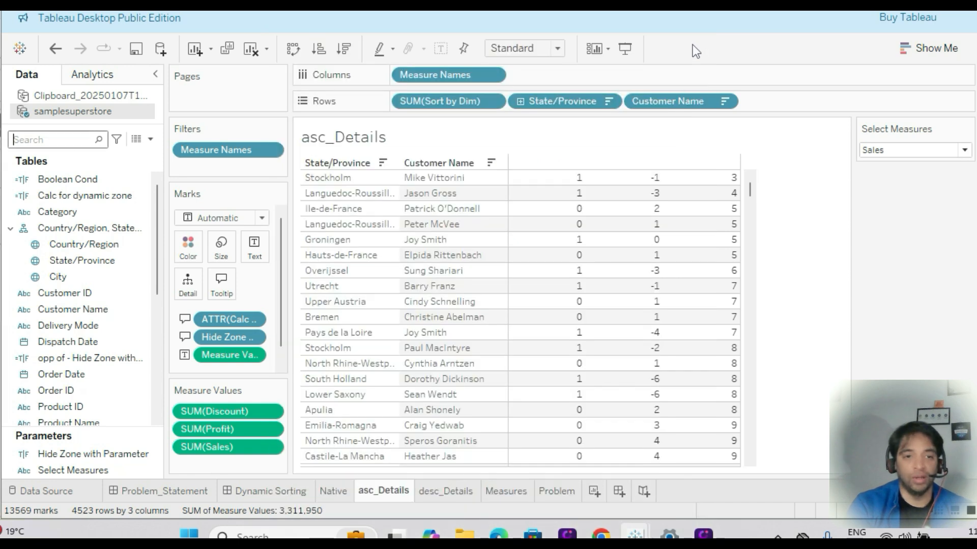
Step: Review the Select Measures parameter's data type and its list of allowable values without changing them
right_click(81, 469)
click(129, 258)
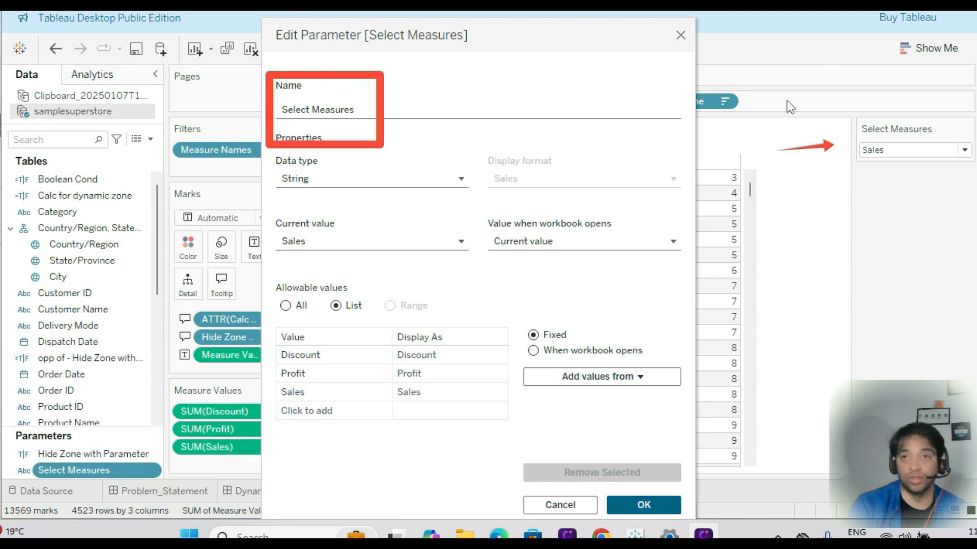
click(681, 35)
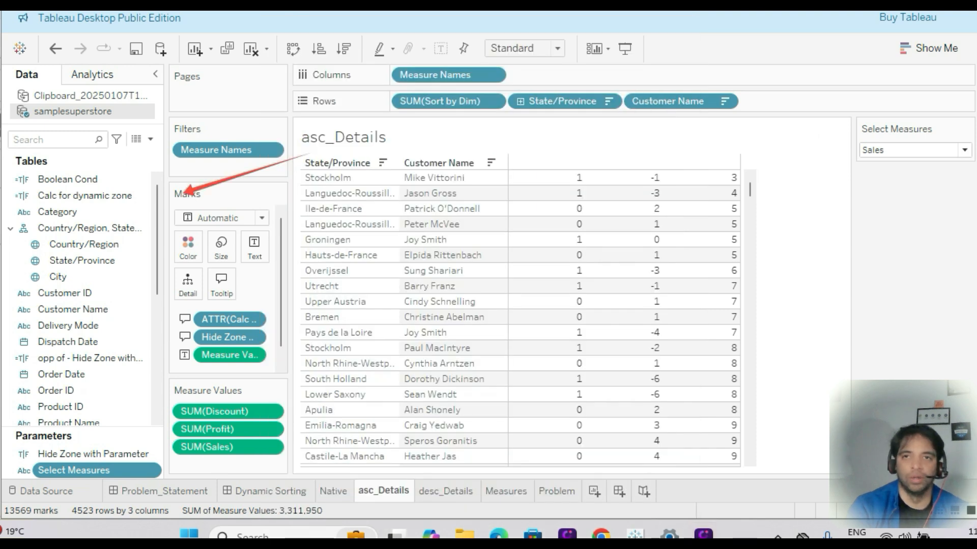
right_click(59, 469)
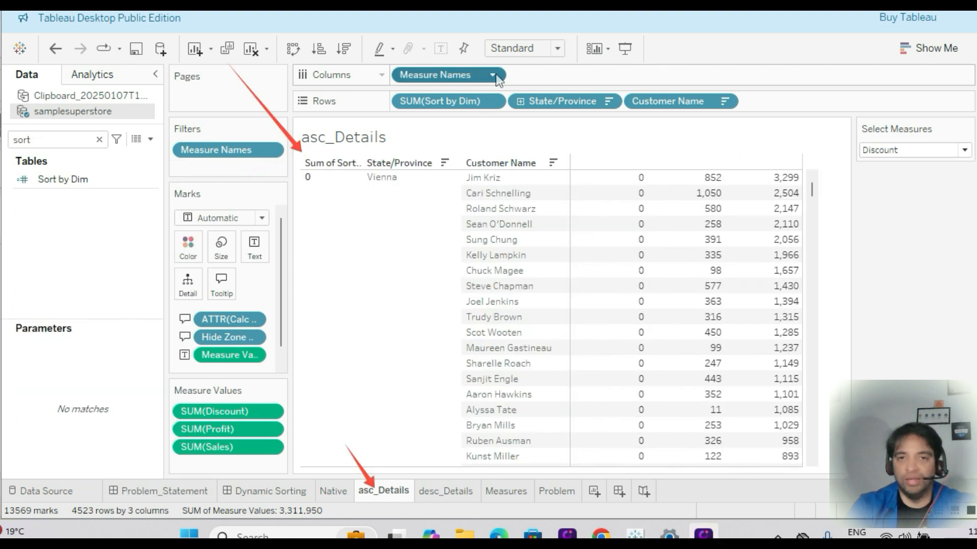
Step: Show the Measure Names header above the asc_Details table and hide it again
click(494, 76)
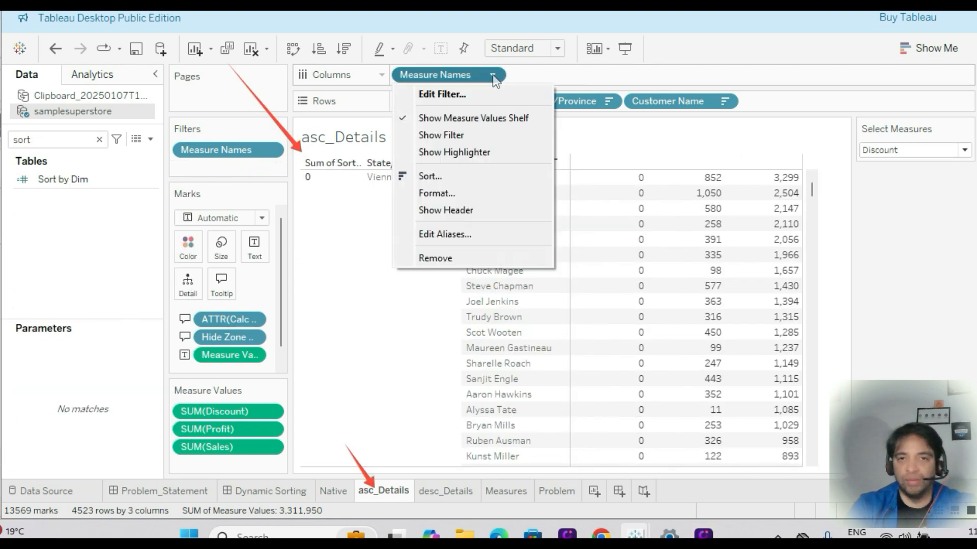
click(455, 212)
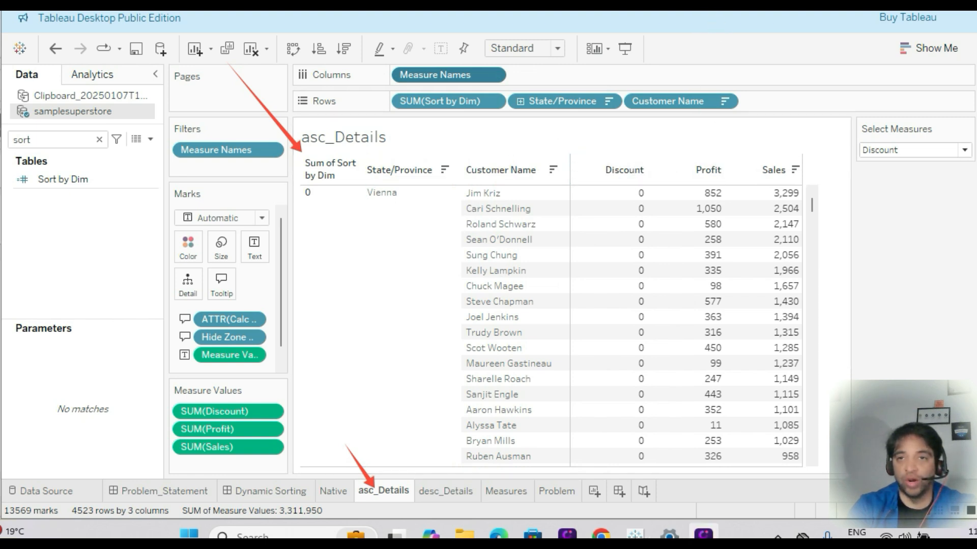
click(492, 75)
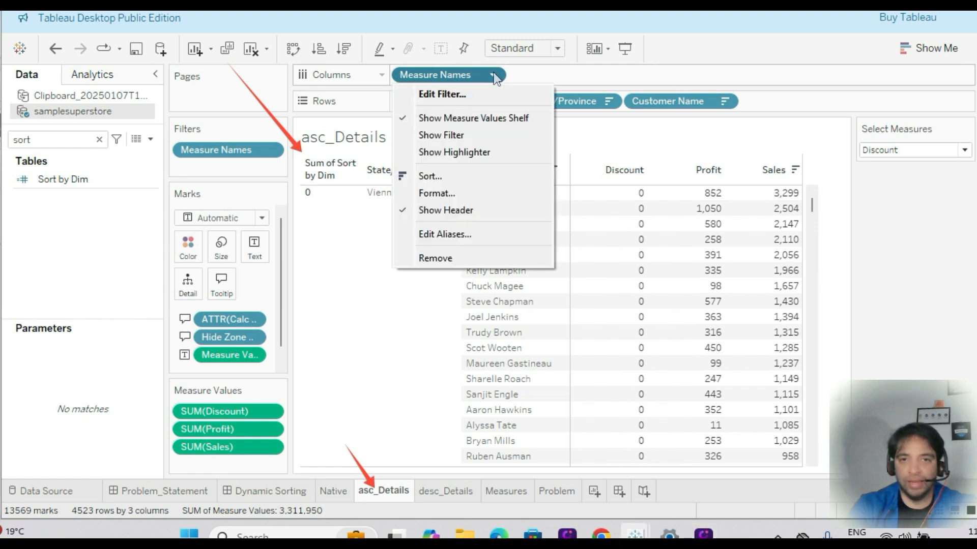
click(448, 210)
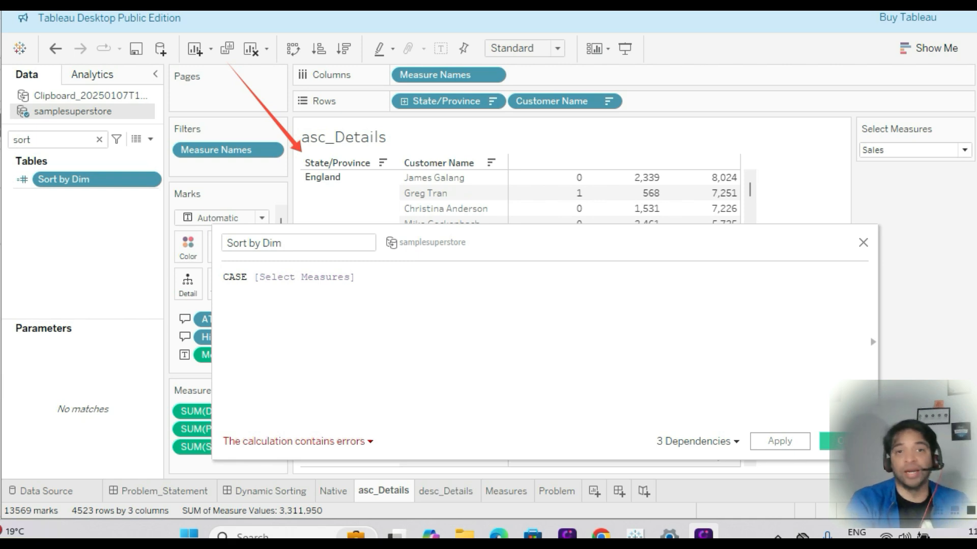
Step: In the Sort by Dim CASE formula, return [Discount], [Profit] and [Sales] for the matching "Discount", "Profit" and "Sales" values, closing with end
click(279, 325)
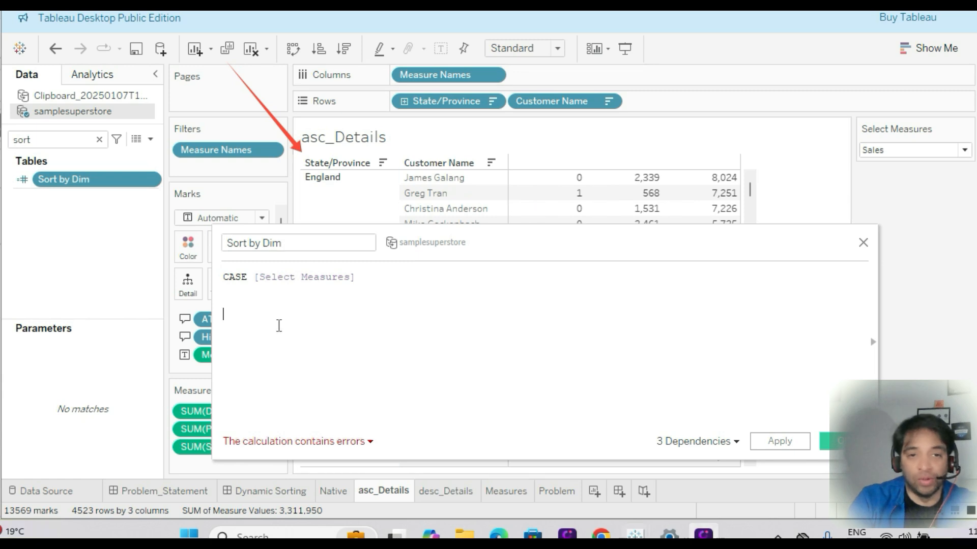
text(whe)
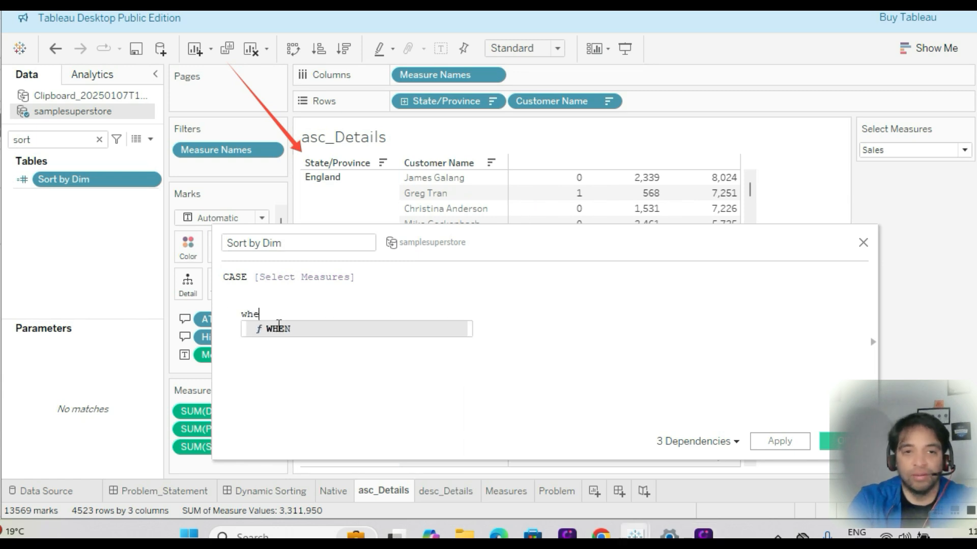
text(n ""Discount)
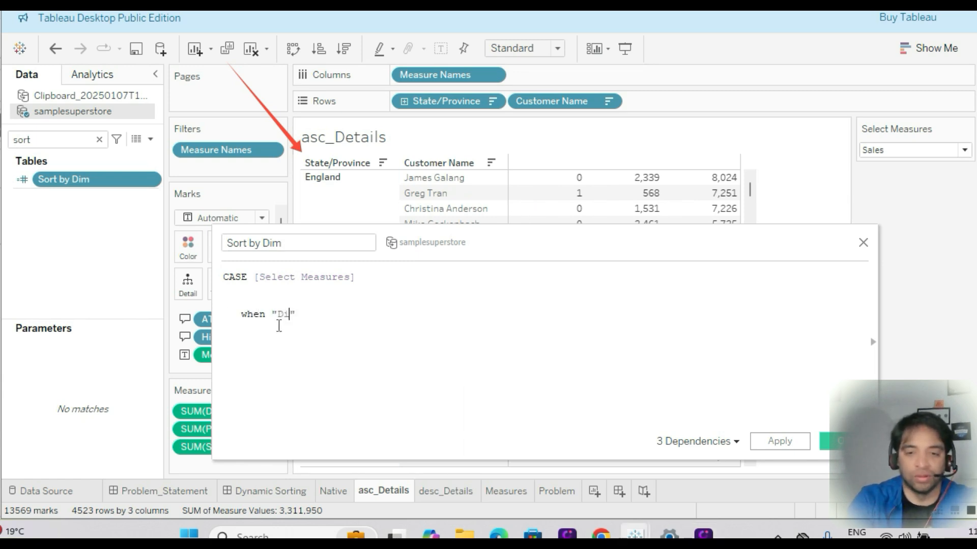
key(BackSpace)
text(then)
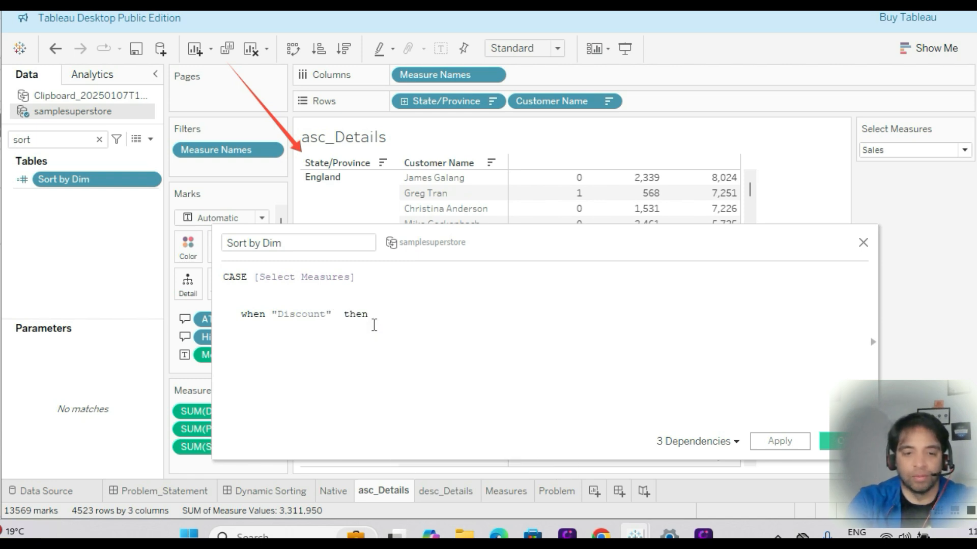
text( dis)
key(Return)
key(Return)
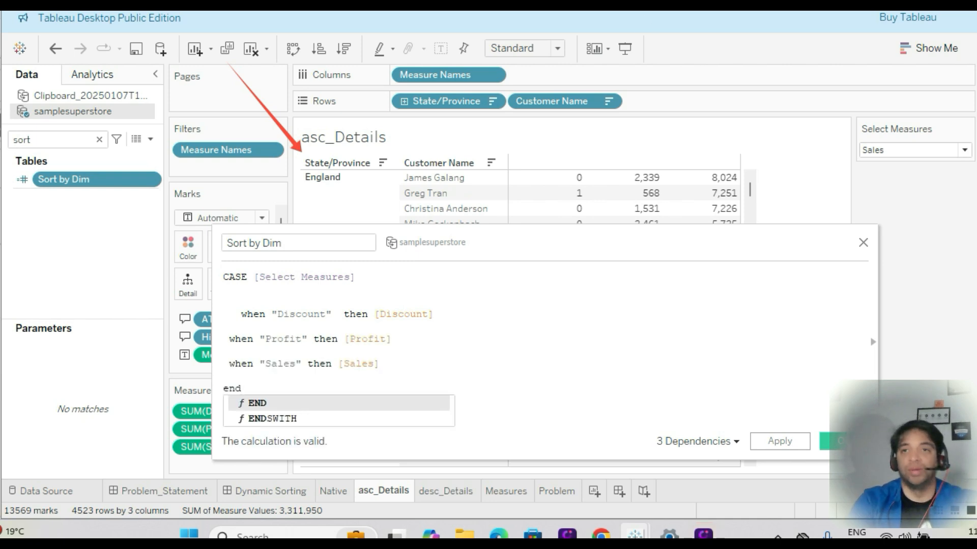
Step: Align the Discount line's indentation with the other branches and save the Sort by Dim calculation
click(242, 314)
key(BackSpace)
key(BackSpace)
click(831, 441)
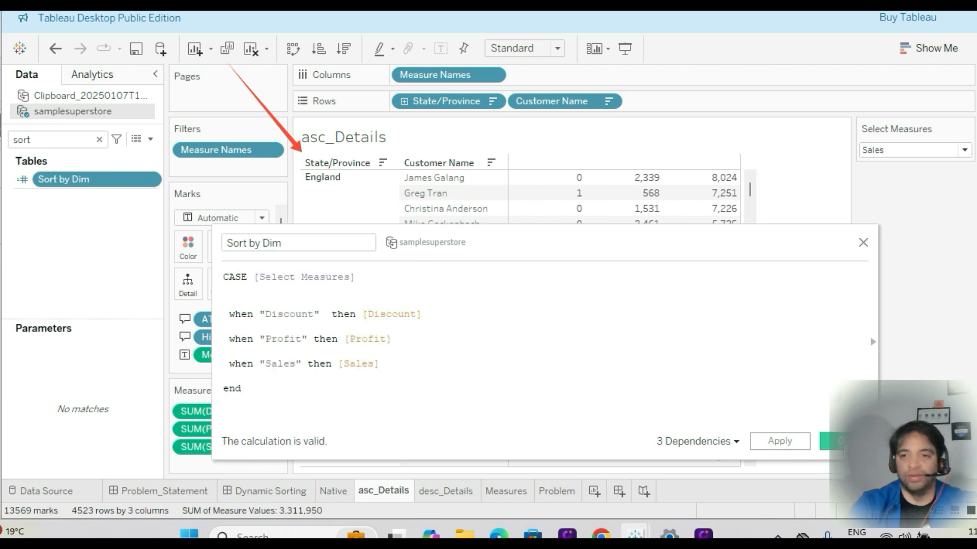
Step: Add Sort by Dim to the rows of asc_Details as a discrete field aggregated by Sum
drag(58, 180, 396, 105)
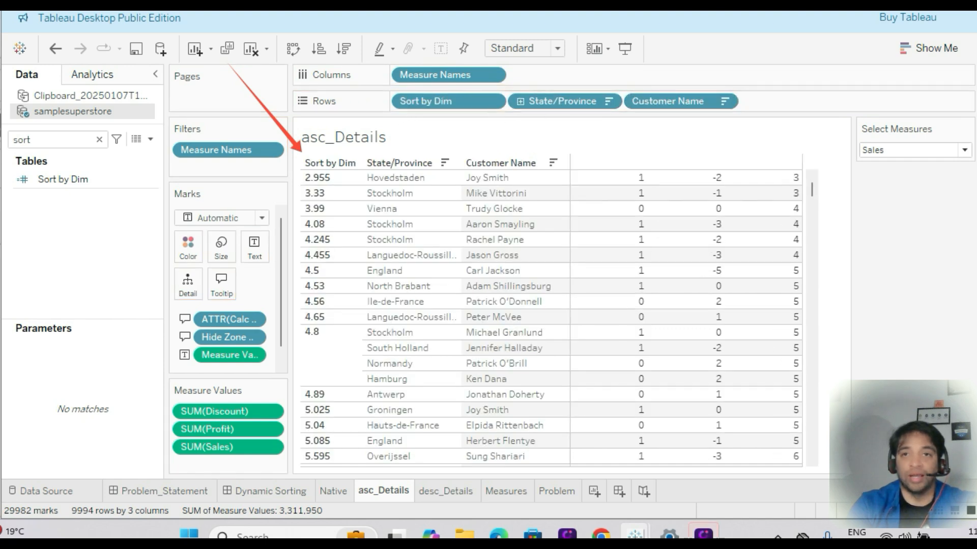
click(492, 101)
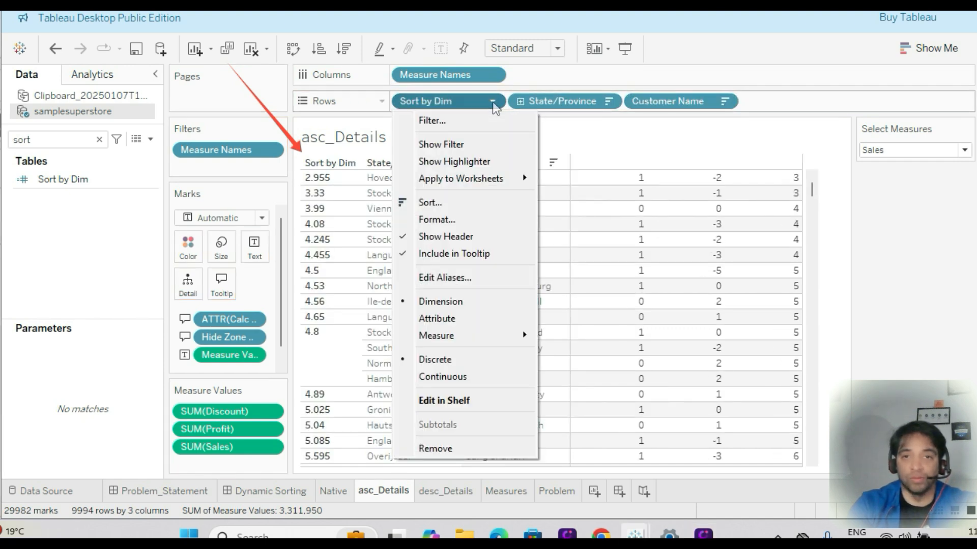
click(568, 344)
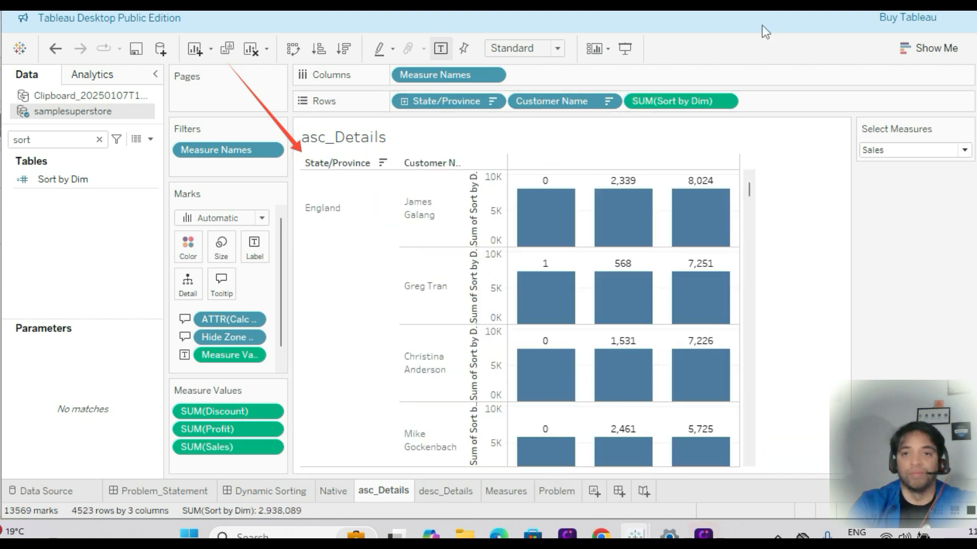
click(730, 101)
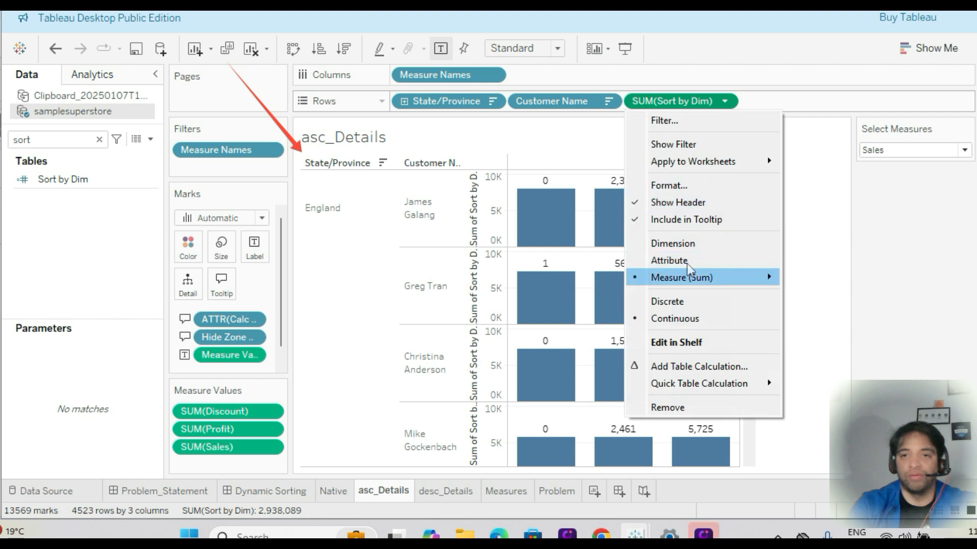
click(680, 300)
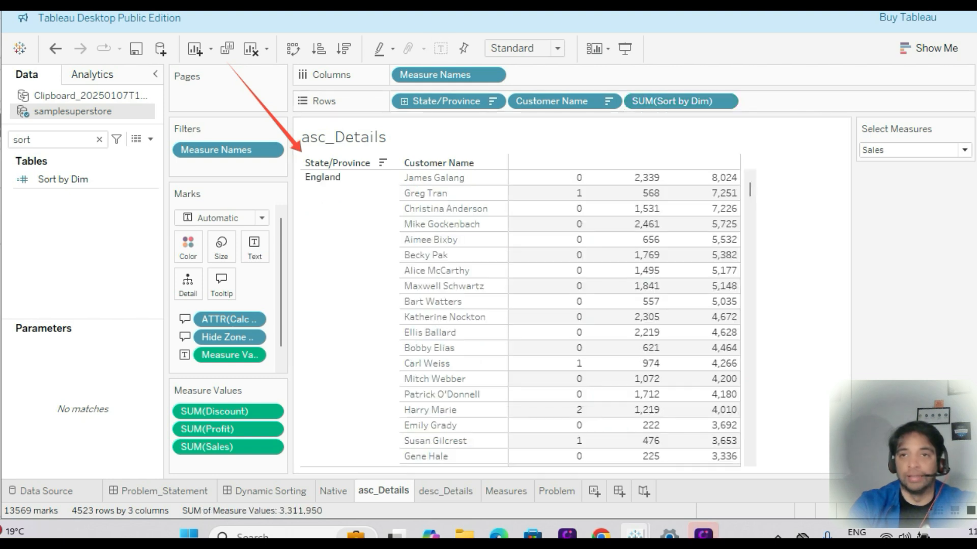
Step: Place SUM(Sort by Dim) ahead of State/Province in the rows and set the Select Measures parameter to Profit
drag(674, 101, 402, 101)
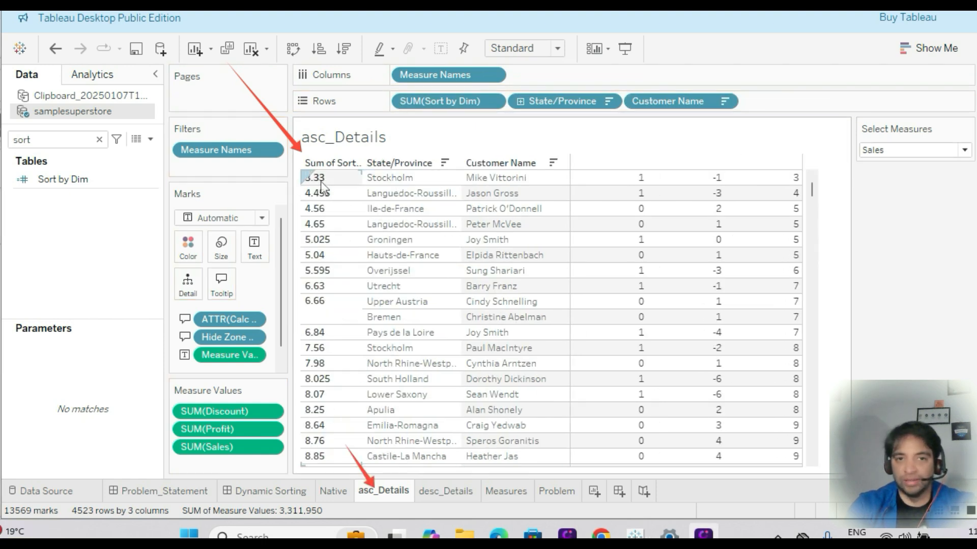
click(890, 152)
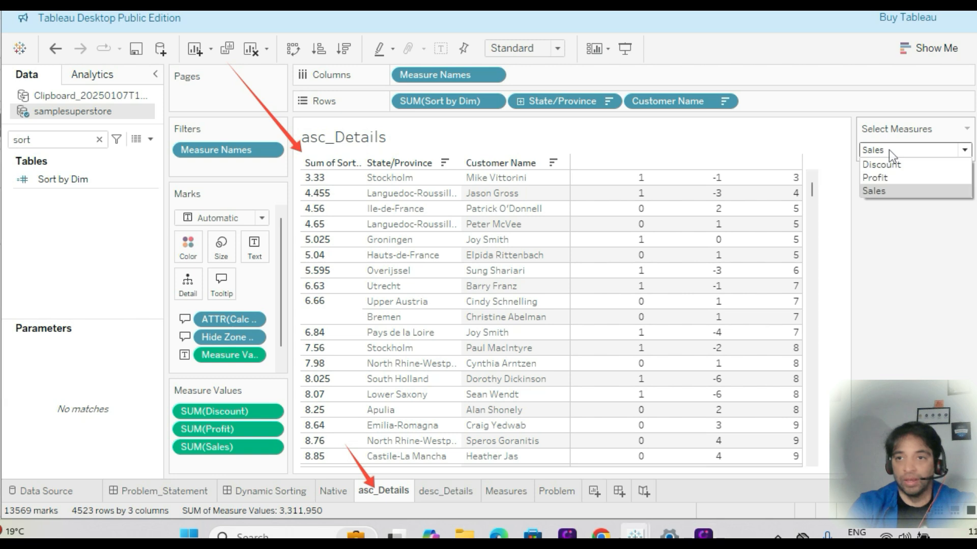
click(884, 177)
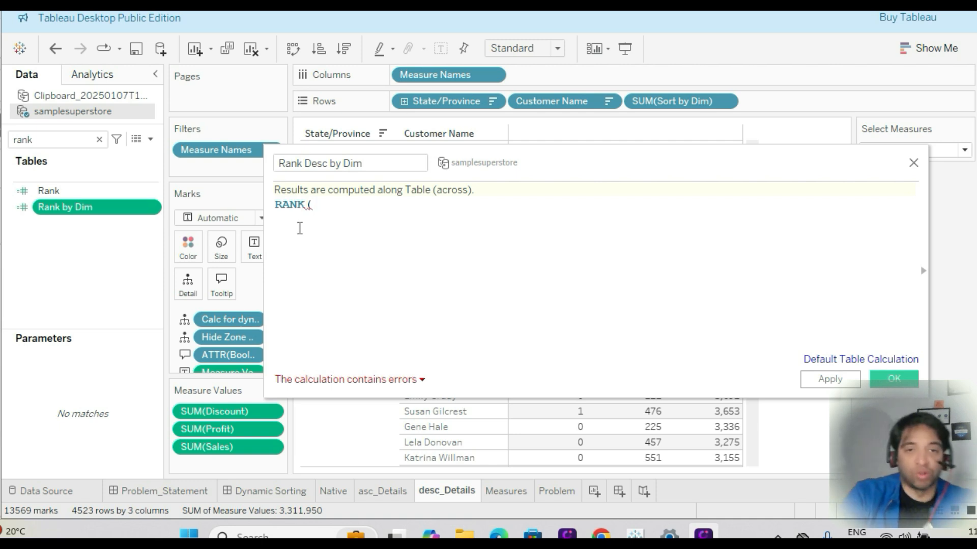
Step: Complete the Rank Desc by Dim formula as RANK( sum([Sort by Dim]),"desc") and save the calculation
text(um(sort)
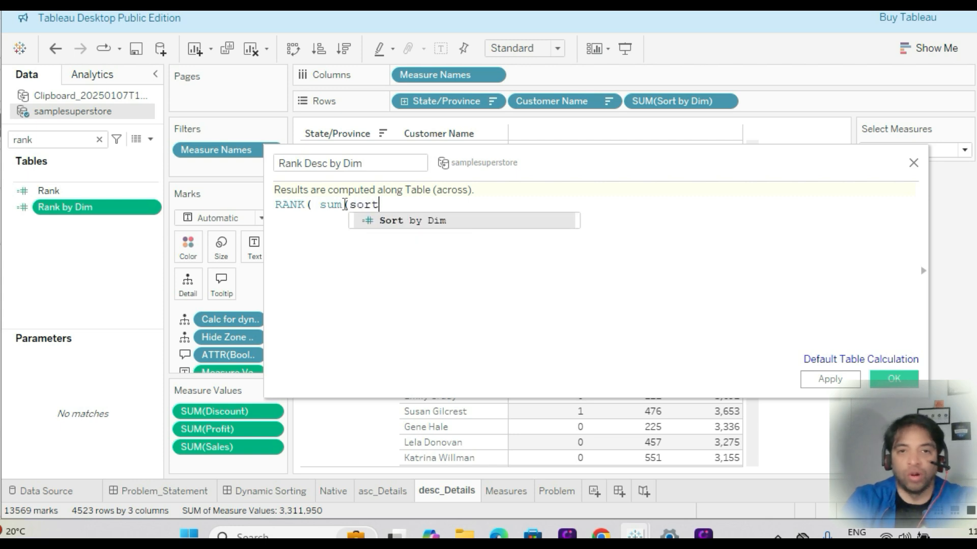
key(Return)
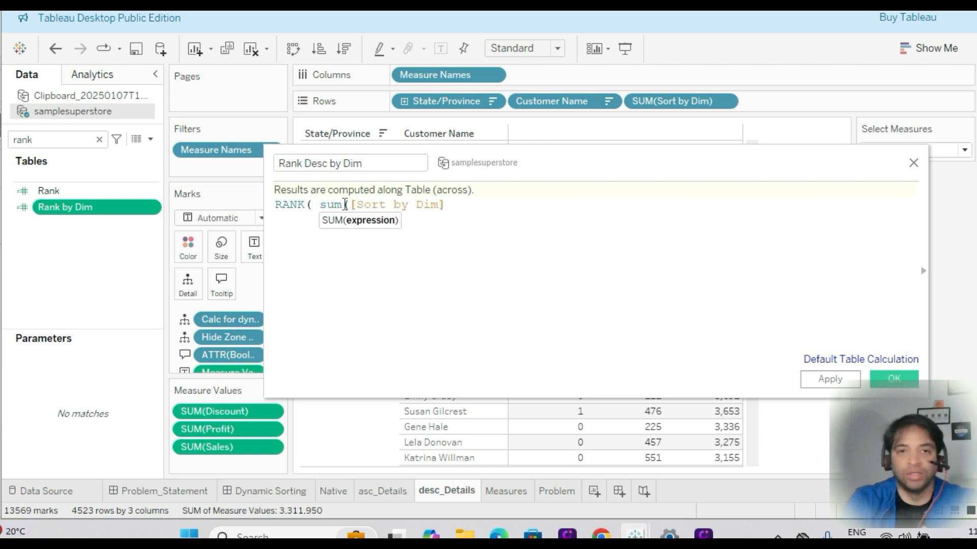
text()))
key(BackSpace)
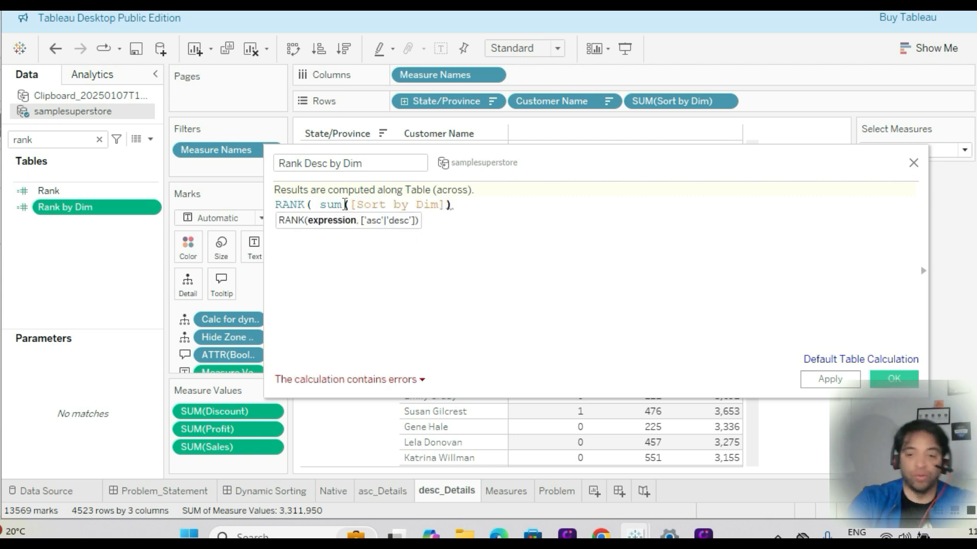
text(,"desc"))
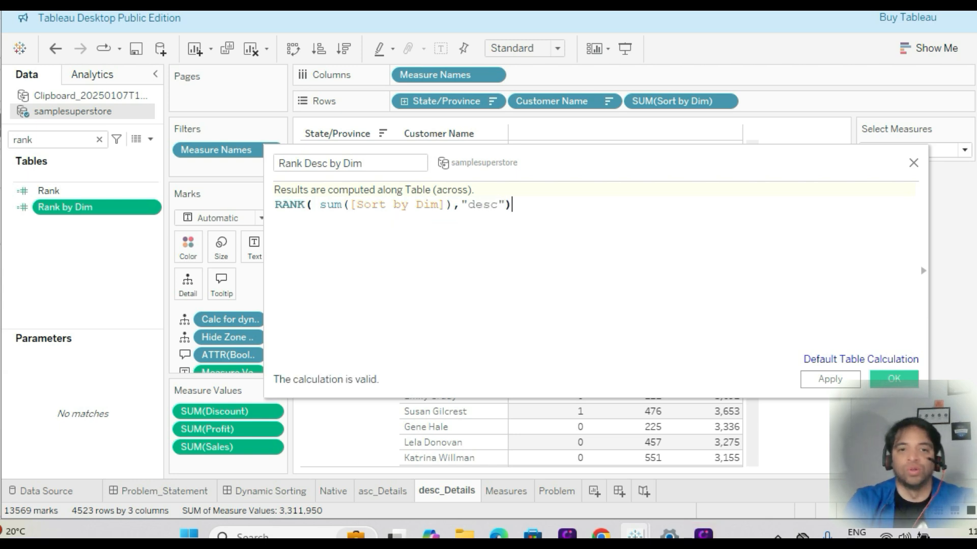
click(895, 382)
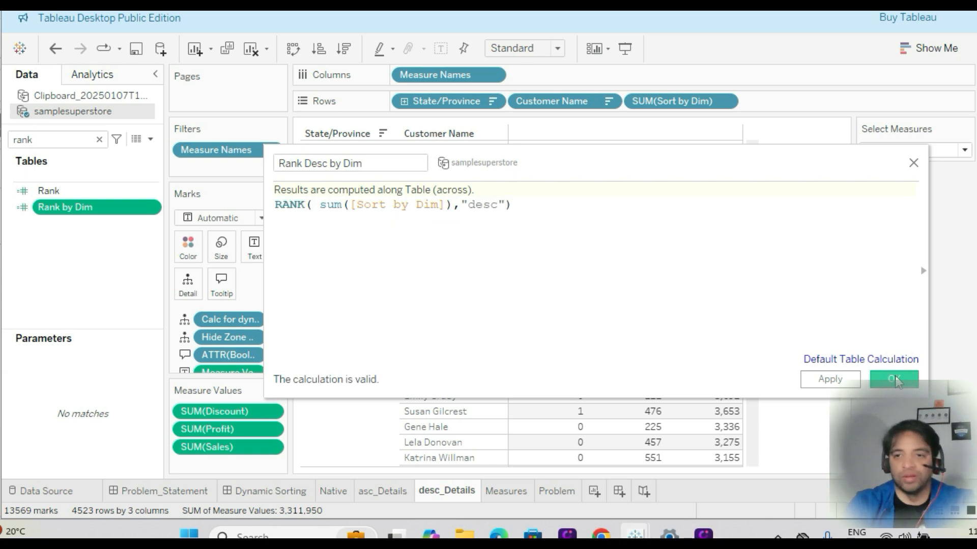
Step: Add Rank Desc by Dim to the rows of desc_Details as a discrete field ahead of State/Province
mouse_move(75, 207)
mouse_down()
mouse_move(331, 136)
mouse_move(777, 97)
mouse_move(784, 122)
mouse_up()
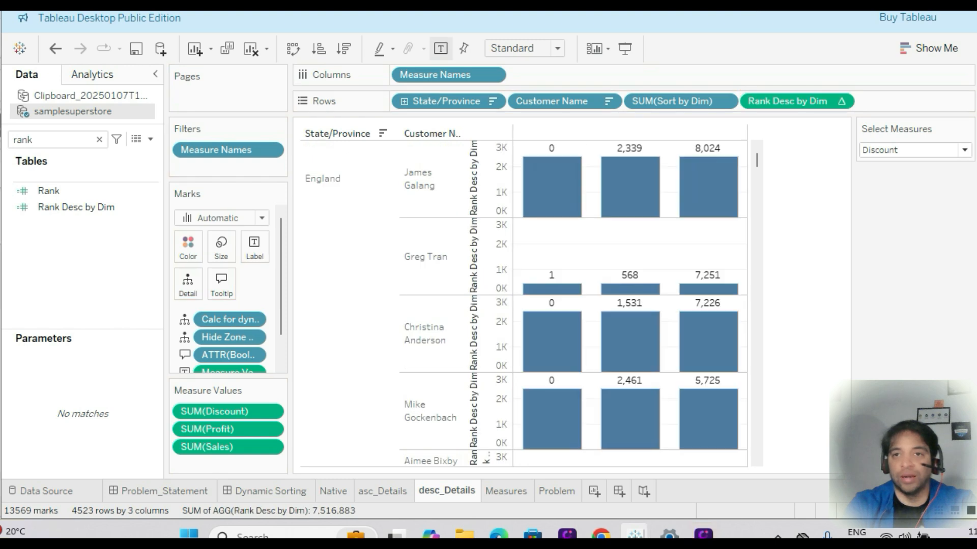
click(846, 102)
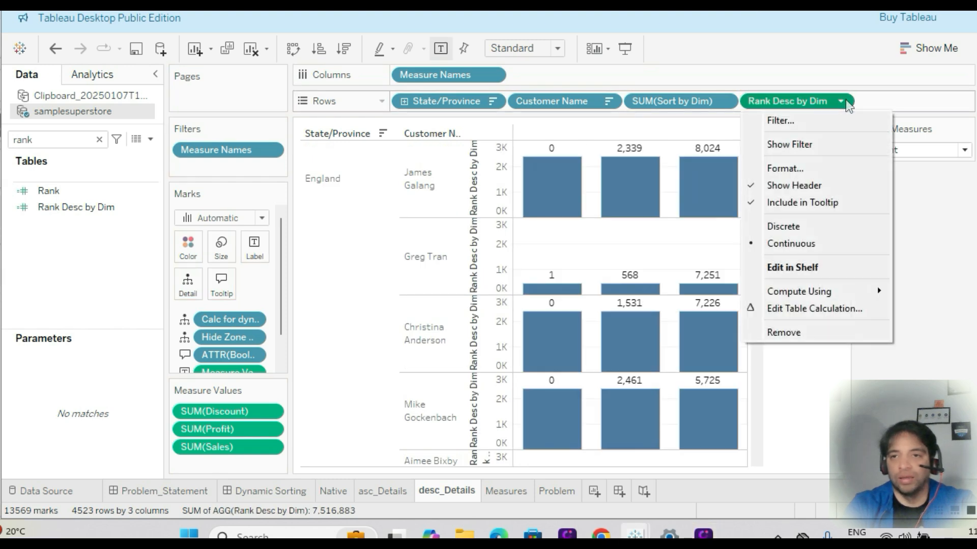
click(805, 226)
mouse_move(782, 104)
mouse_down()
mouse_move(486, 93)
mouse_move(393, 104)
mouse_up()
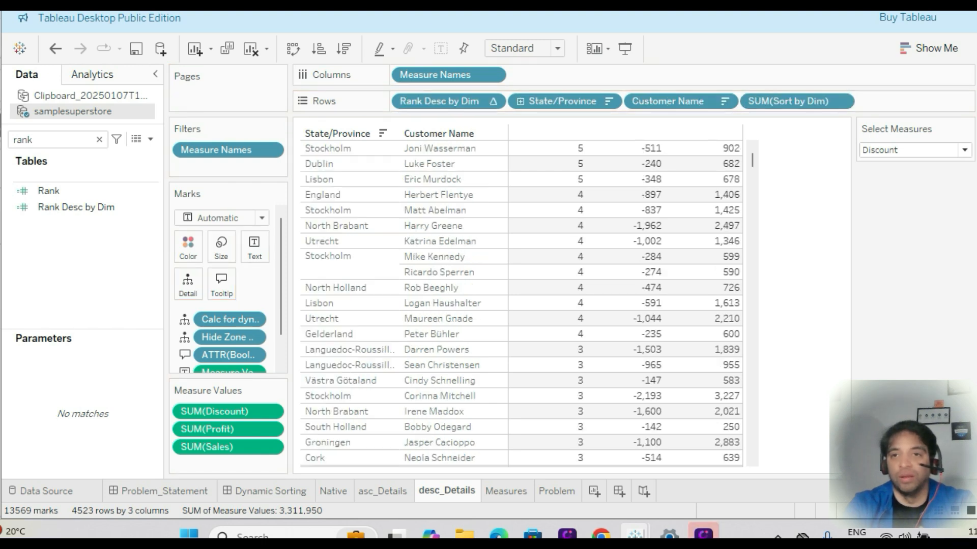
Step: Check the descending sort with the Select Measures parameter on Profit and leave the parameter set to Sales
click(877, 152)
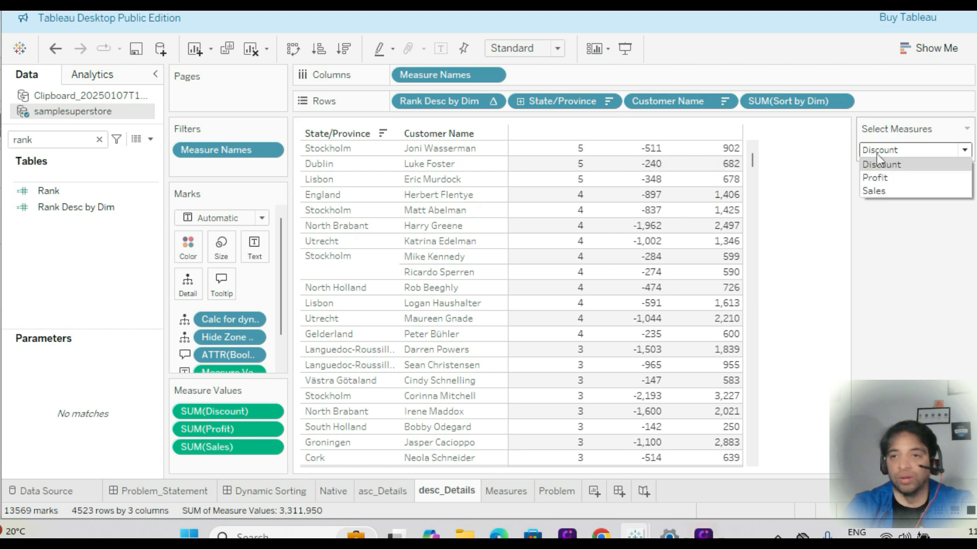
click(880, 178)
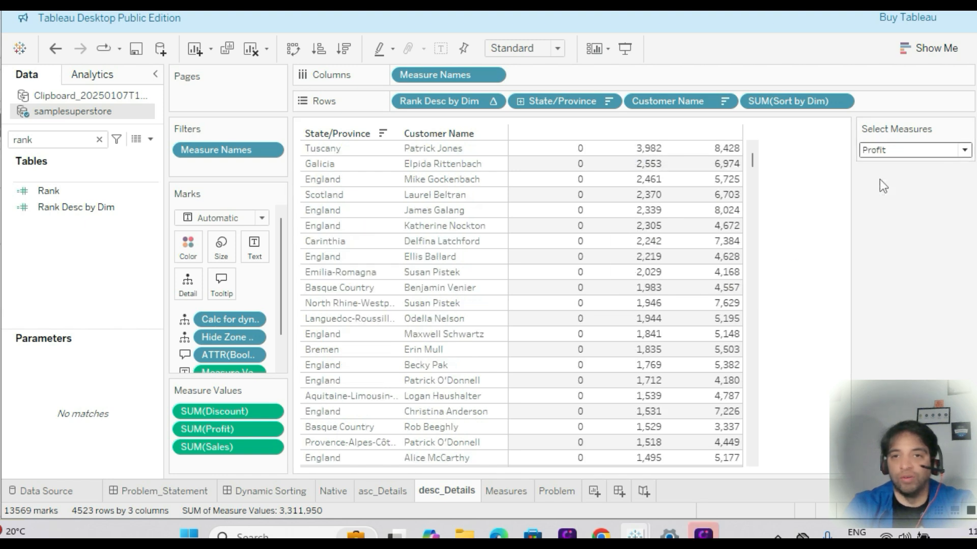
click(886, 151)
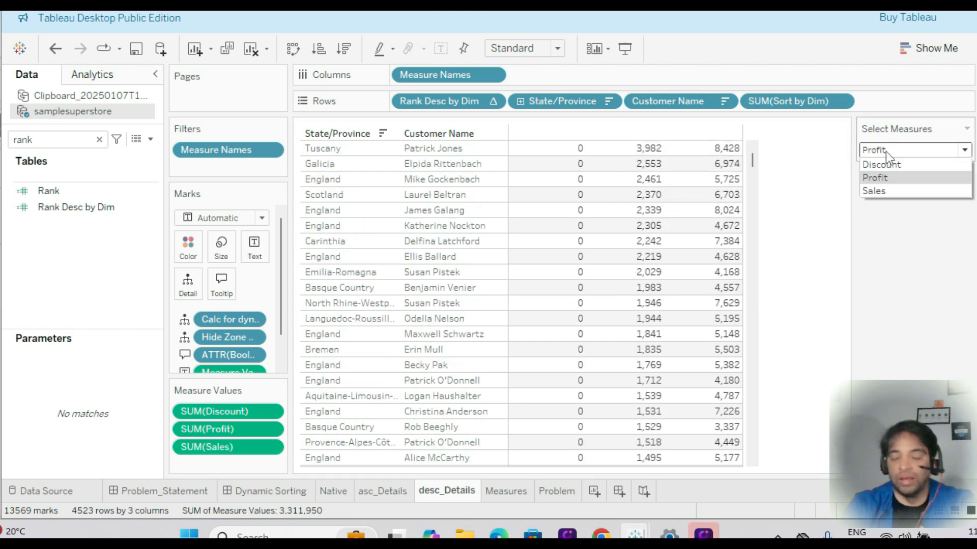
click(888, 192)
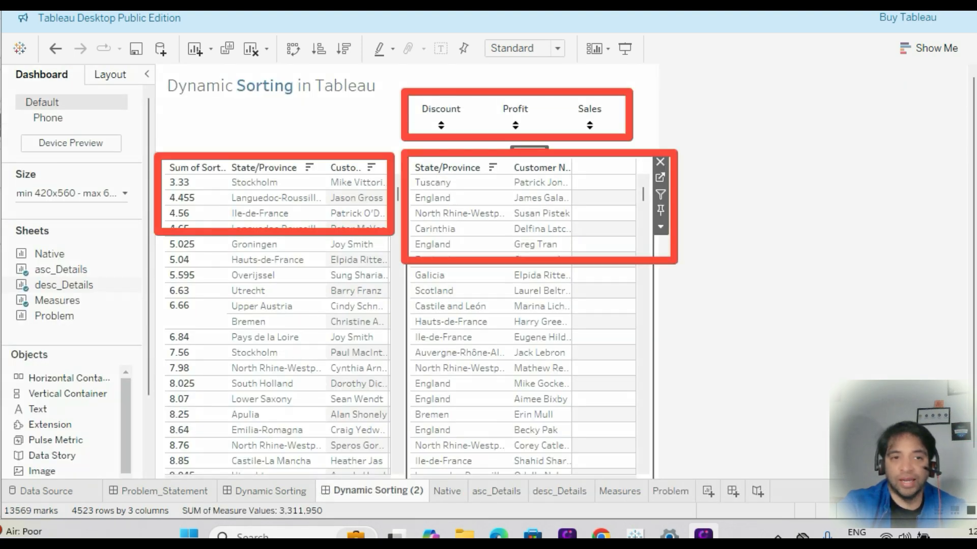
Step: Open asc_Details from the dashboard, hide the SUM(Sort by Dim) header in its rows, and return to Dynamic Sorting (2)
click(194, 183)
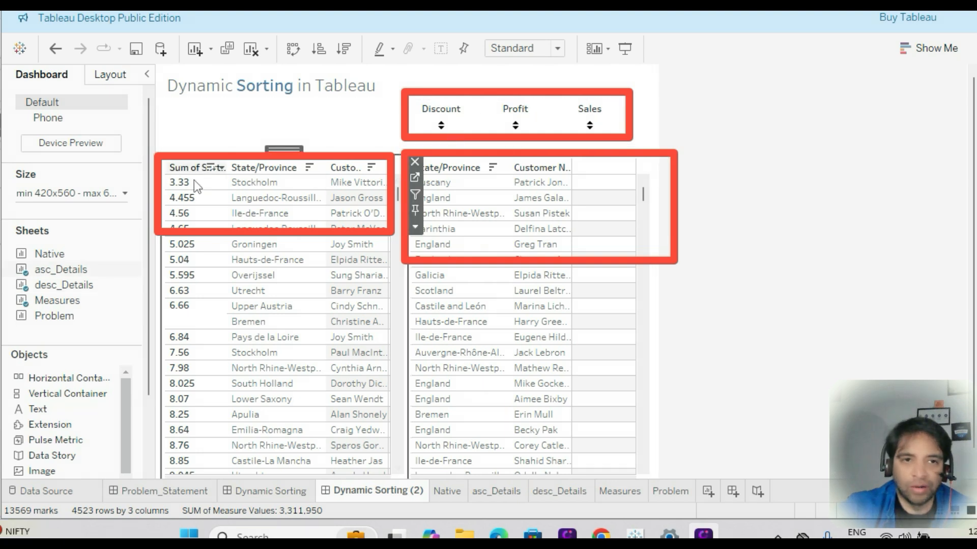
click(414, 179)
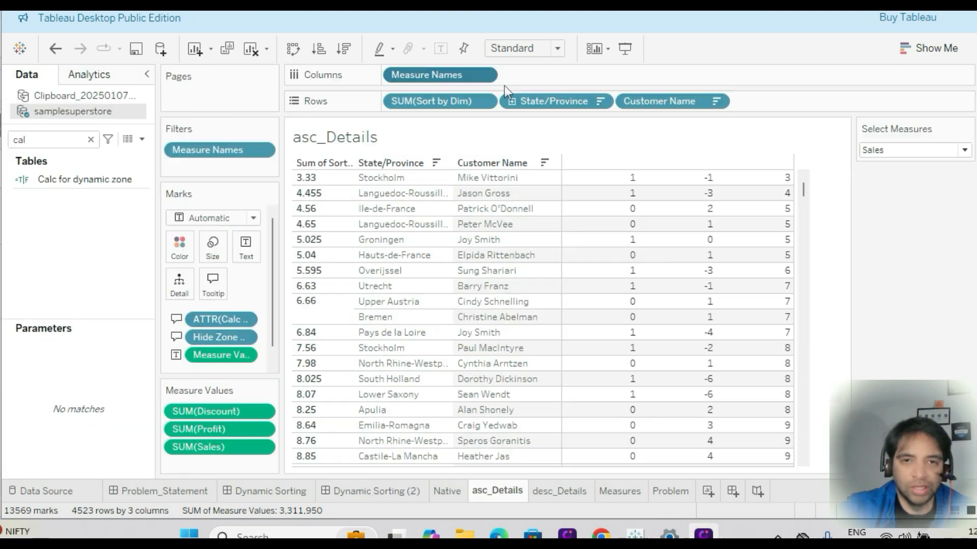
click(486, 103)
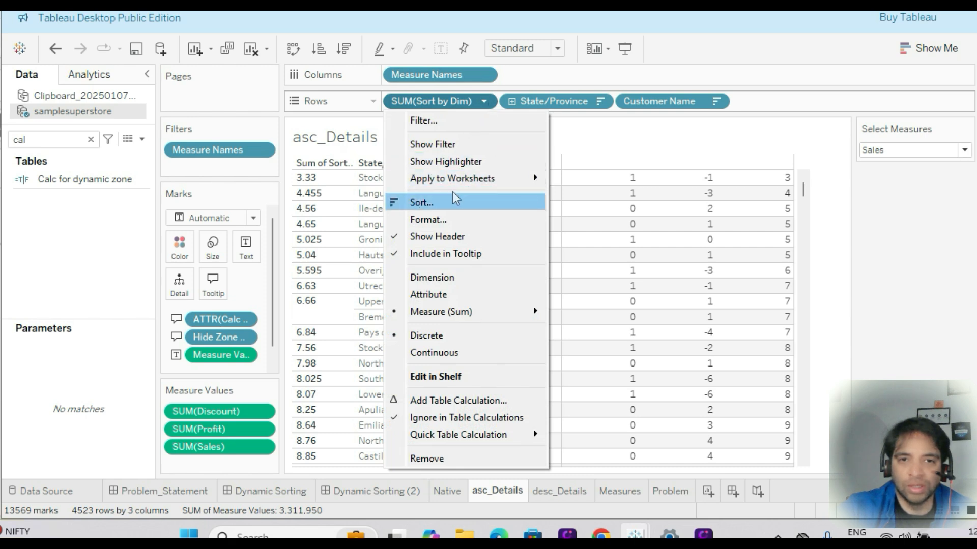
click(452, 237)
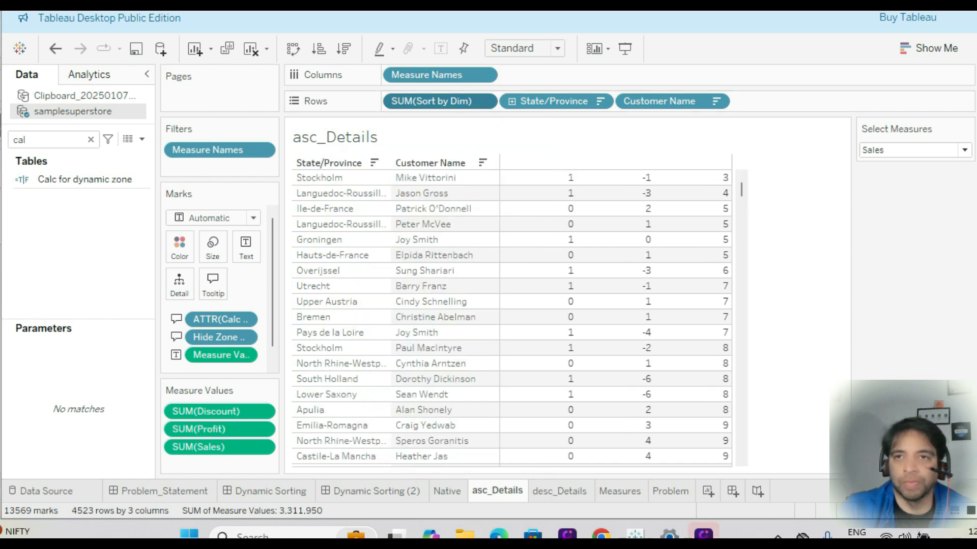
click(388, 496)
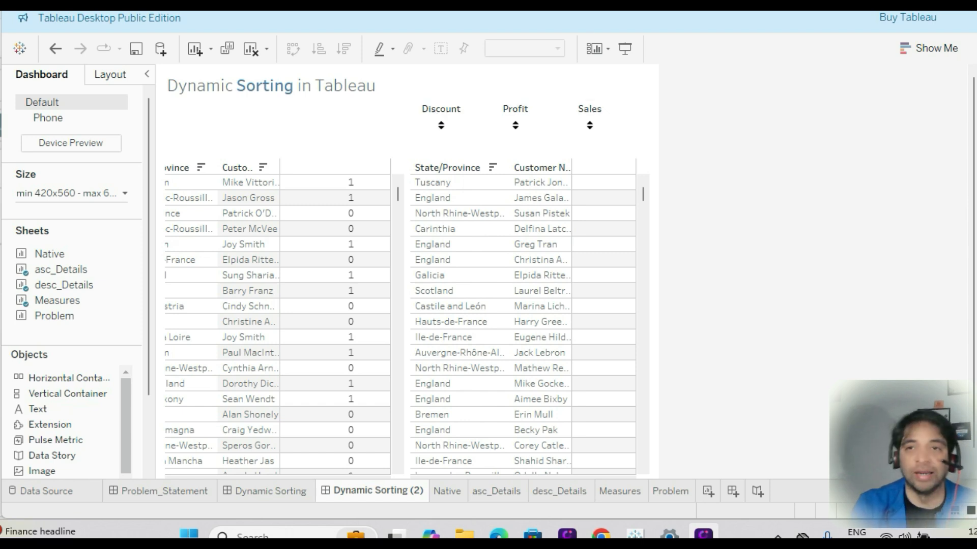
Step: Start a new parameter action for the Dynamic Sorting (2) dashboard with Measures as its only source sheet
click(452, 124)
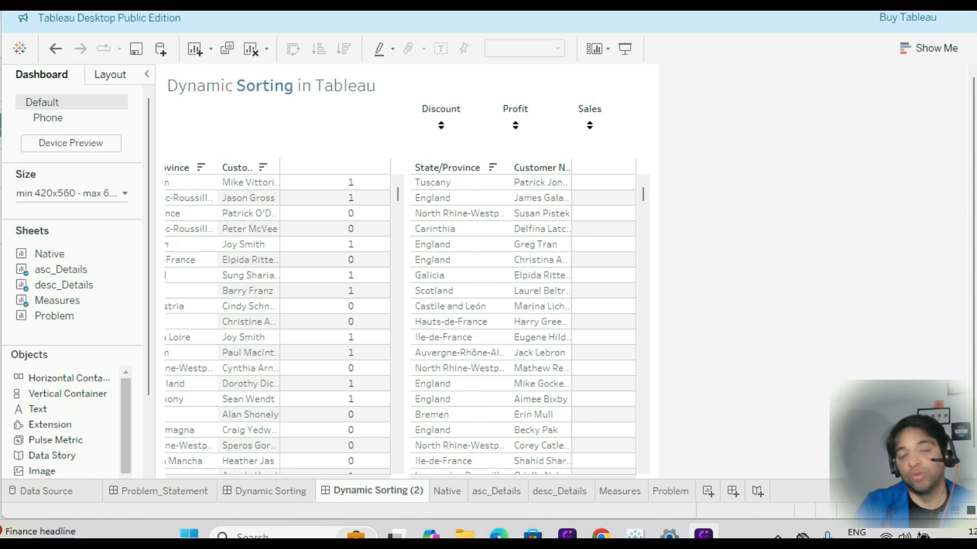
key(F11)
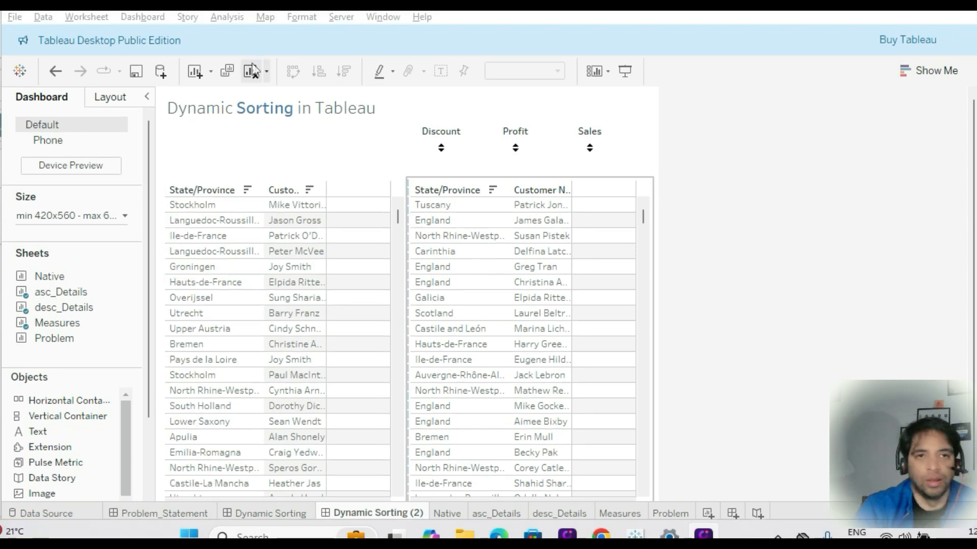
click(149, 17)
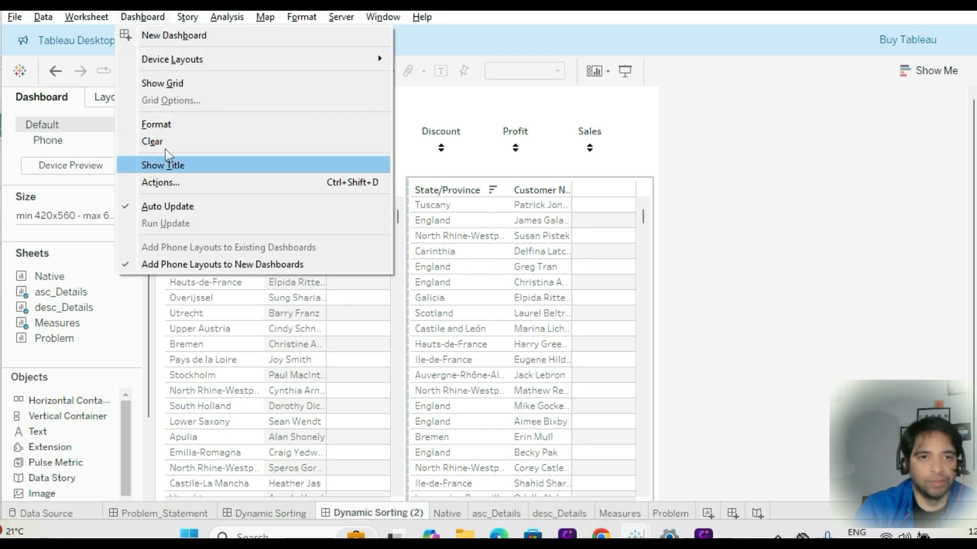
click(172, 184)
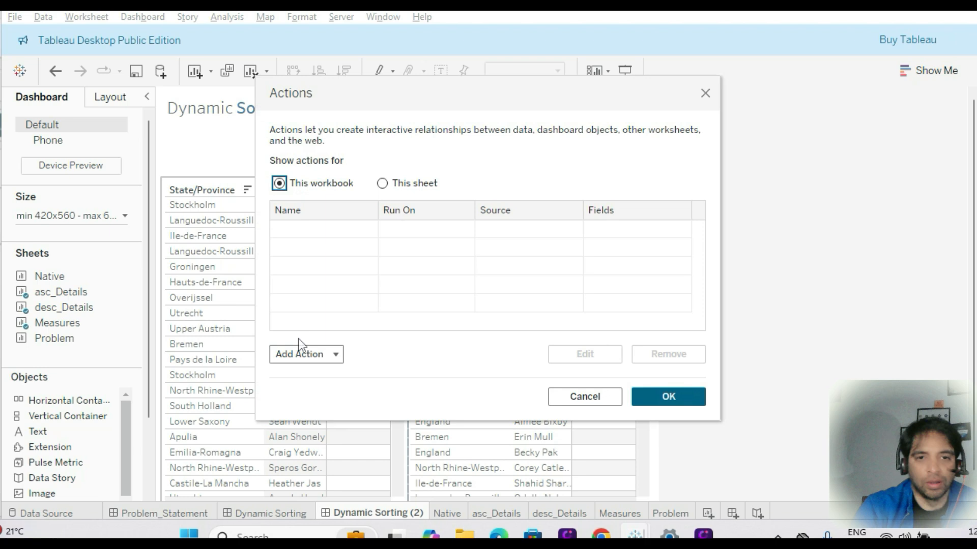
click(304, 351)
click(329, 318)
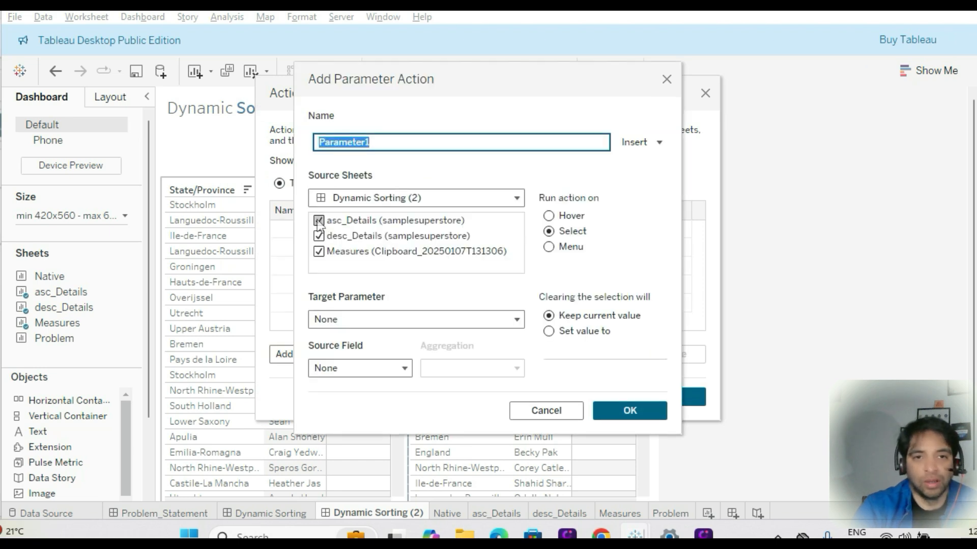
click(319, 221)
click(319, 236)
Step: Name the parameter action select_measure_pa
click(384, 146)
click(383, 147)
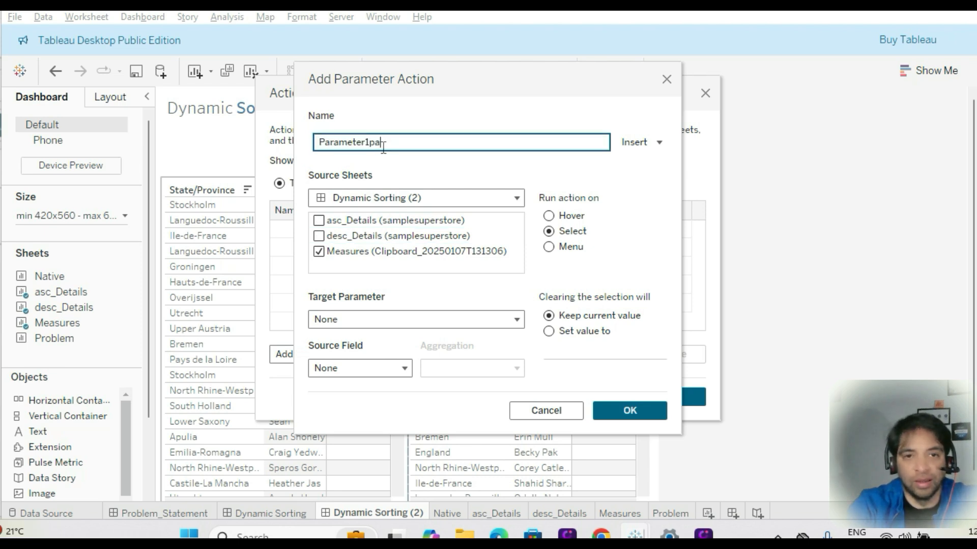
key(BackSpace)
key(BackSpace)
key(BackSpace)
key(BackSpace)
key(BackSpace)
key(BackSpace)
key(BackSpace)
key(BackSpace)
key(BackSpace)
key(BackSpace)
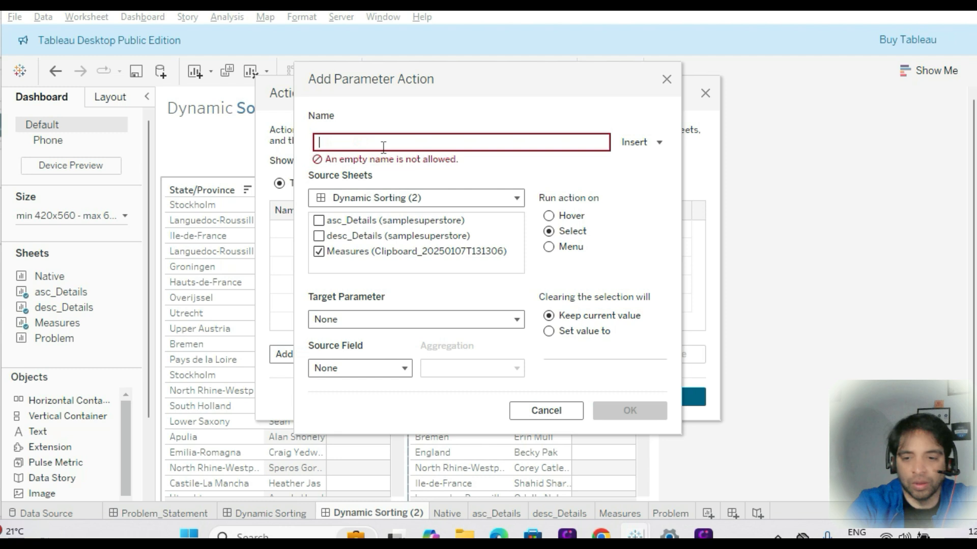
text(paramert)
key(BackSpace)
key(BackSpace)
key(BackSpace)
key(BackSpace)
key(BackSpace)
key(BackSpace)
key(BackSpace)
key(BackSpace)
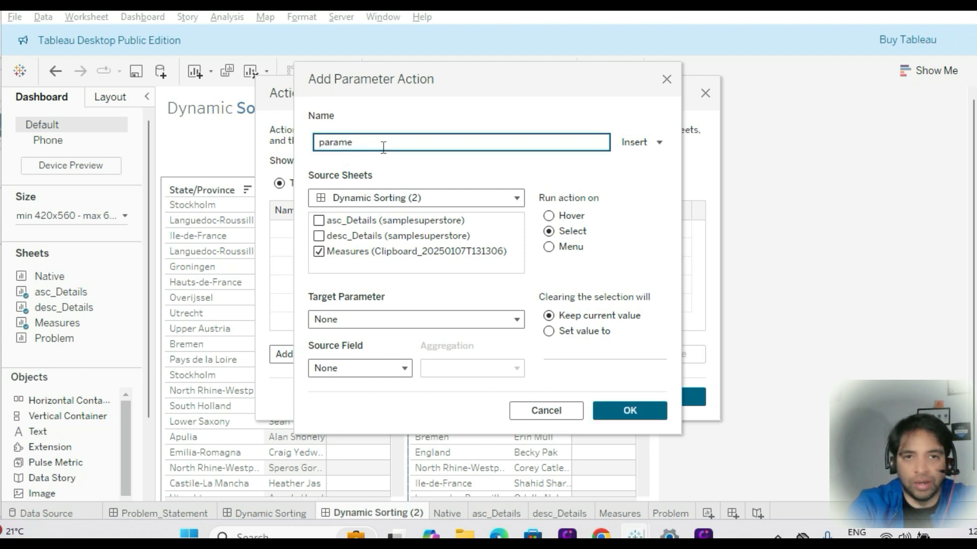
text(select)
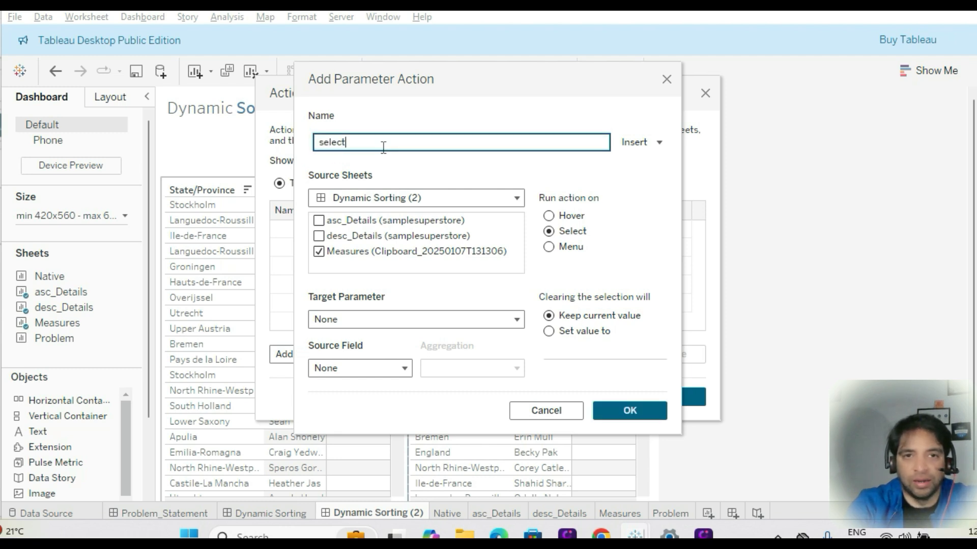
text(_measure_pa)
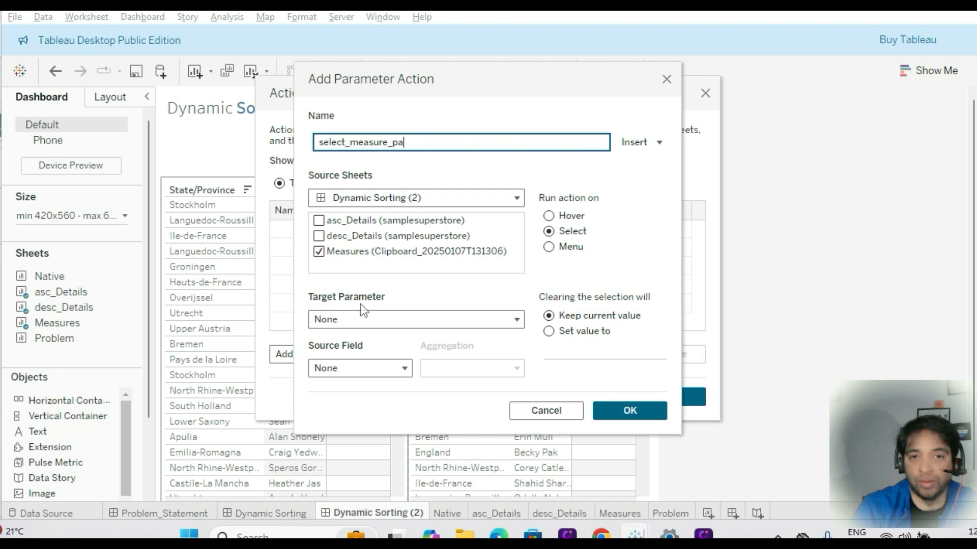
Step: Target the Select Measures parameter with the Dimension source field in the parameter action and save the dashboard actions
click(331, 324)
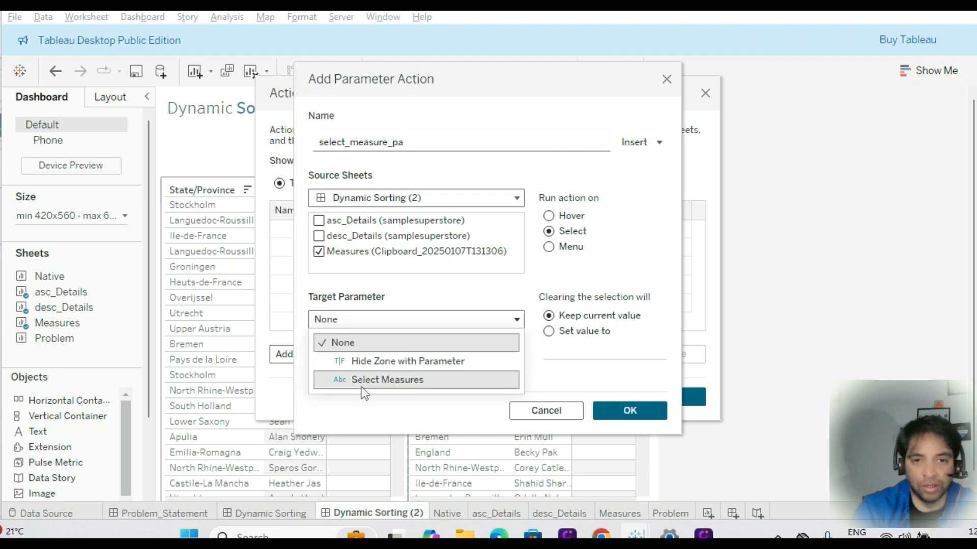
click(379, 387)
click(345, 370)
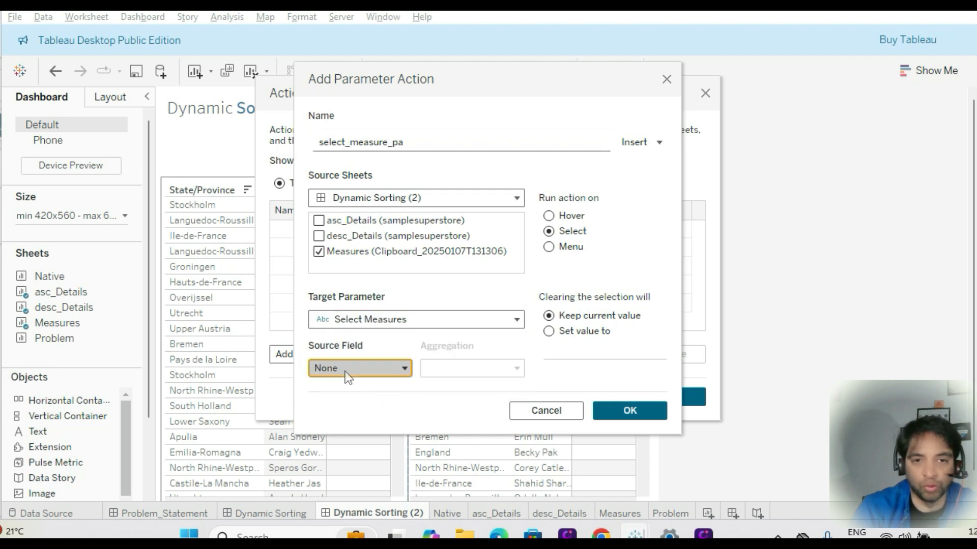
click(389, 346)
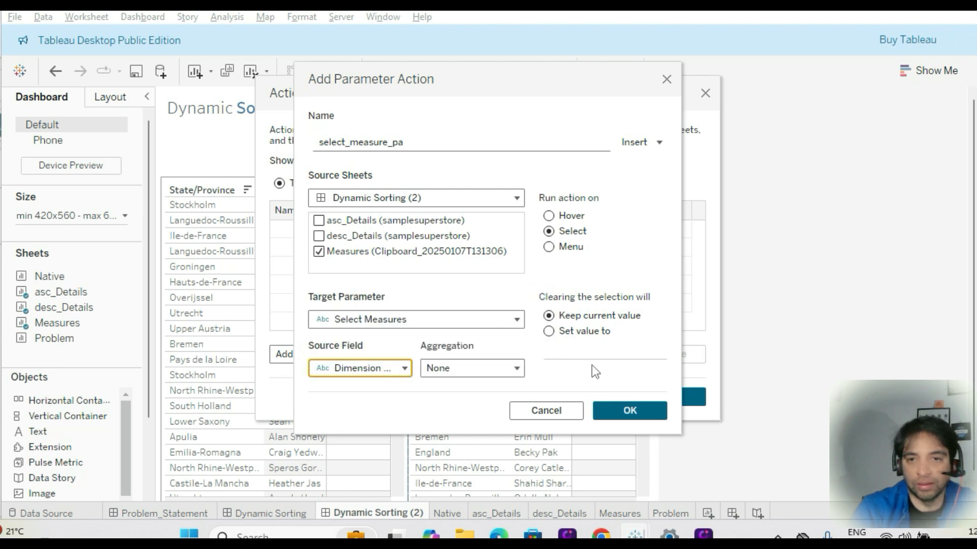
click(635, 420)
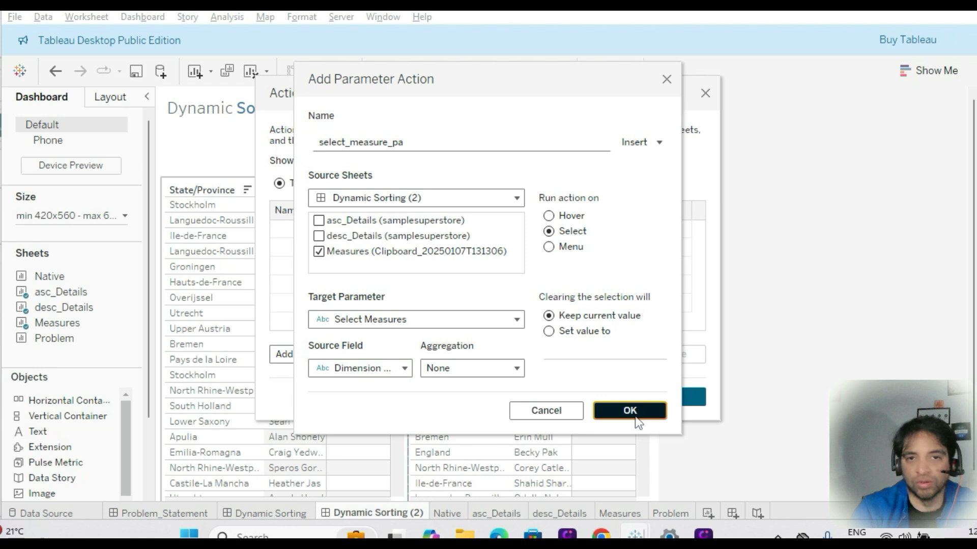
click(680, 402)
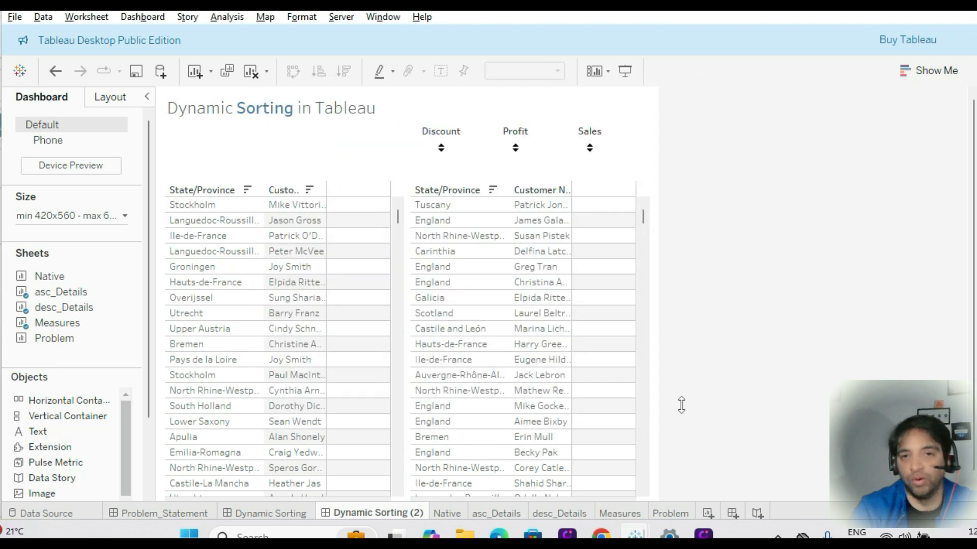
Step: Test the parameter action by sorting both dashboard tables by Discount and by Profit using the sort arrows
click(441, 149)
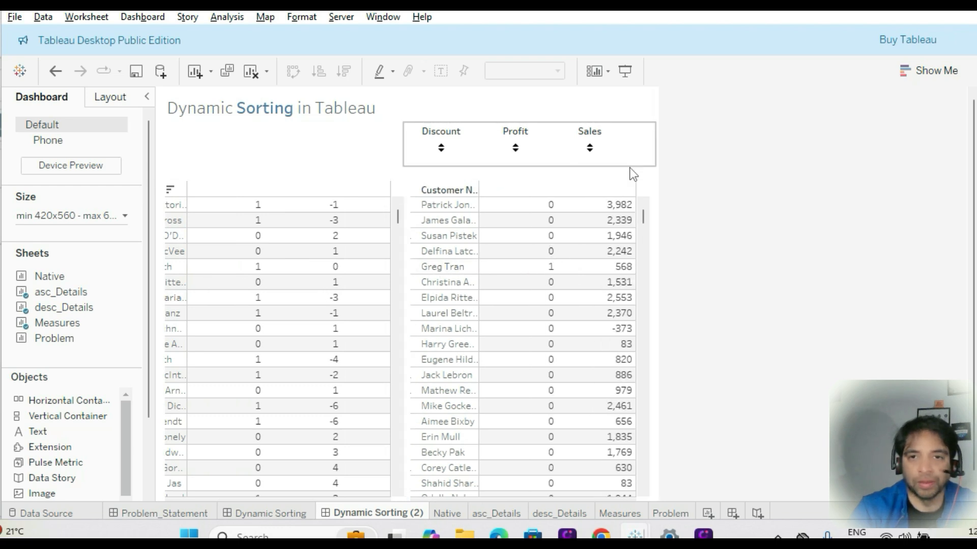
click(441, 148)
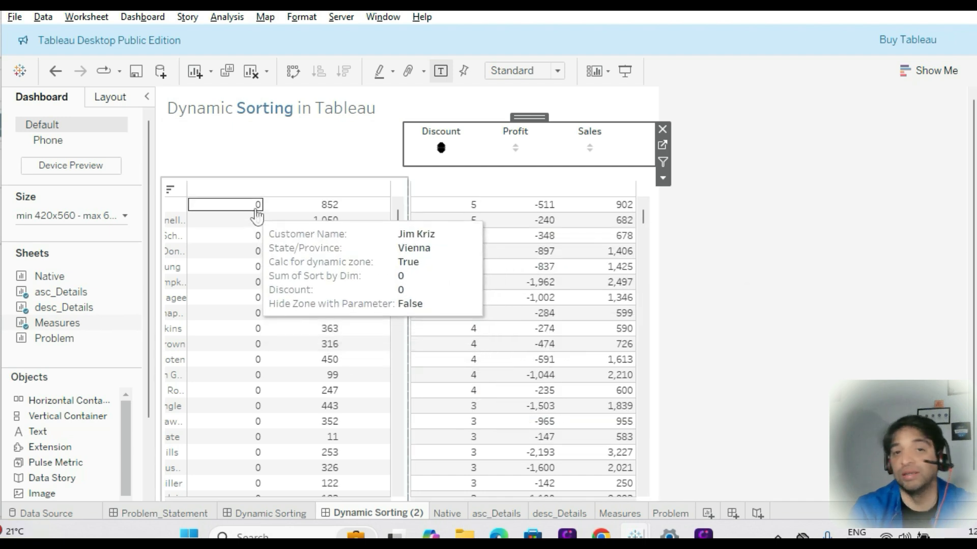
click(517, 149)
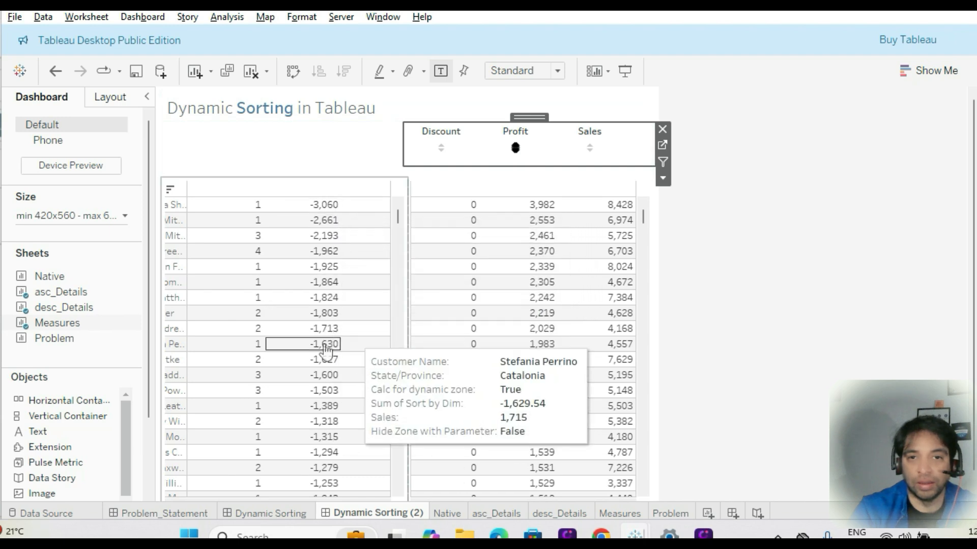
Step: Test the parameter action by sorting both dashboard tables by Sales and by Discount
click(592, 149)
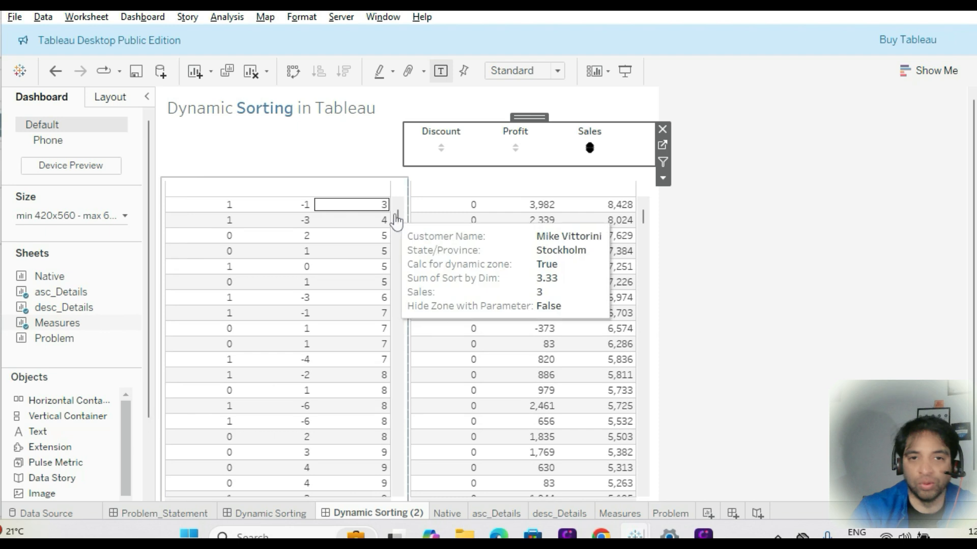
click(704, 535)
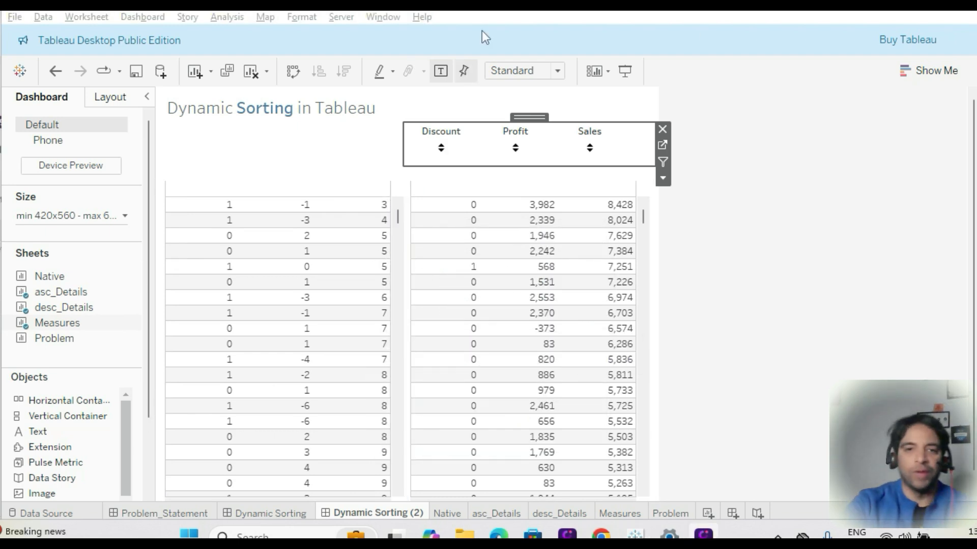
click(443, 150)
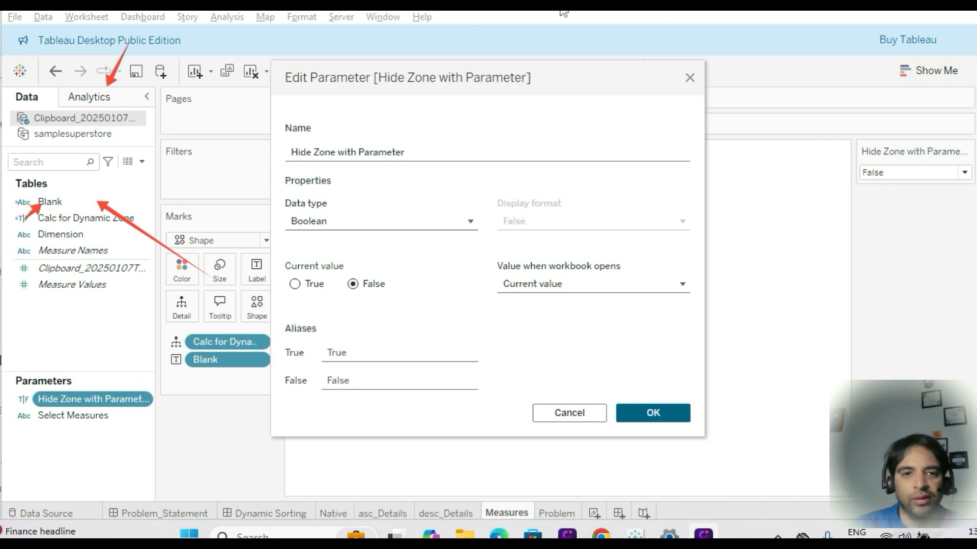
Step: Review the Hide Zone with Parameter settings and its use as the visibility control for the desc_Details table on the dashboard
click(295, 284)
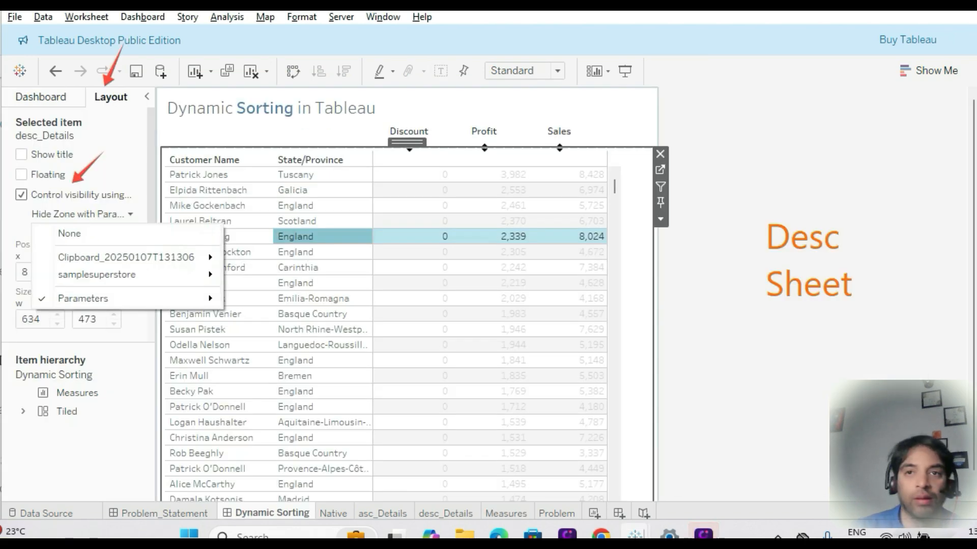
key(Escape)
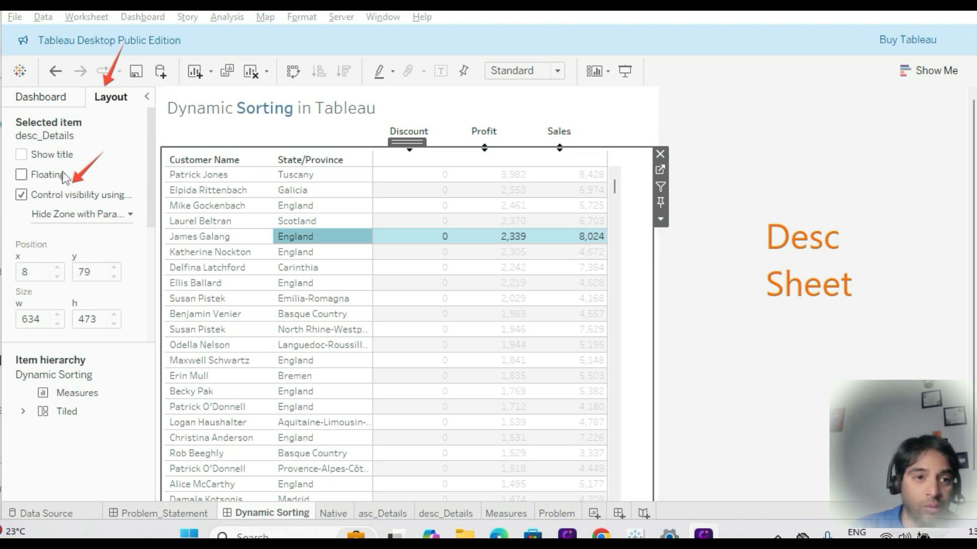
click(89, 219)
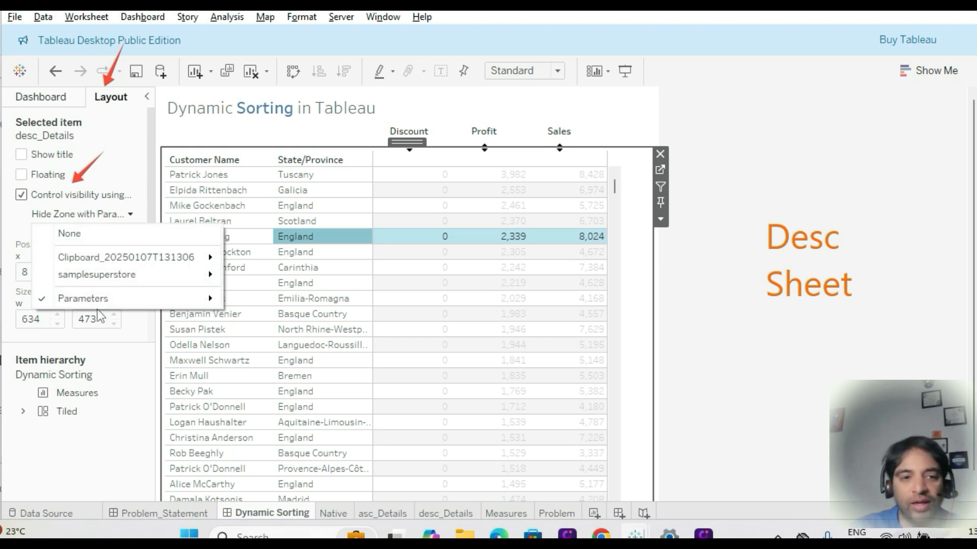
mouse_move(121, 305)
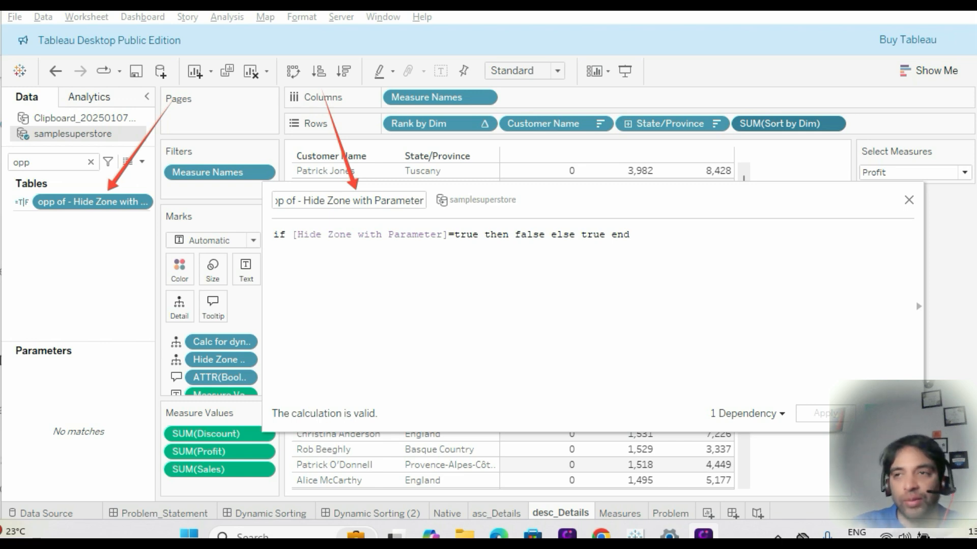
key(Escape)
key(Escape)
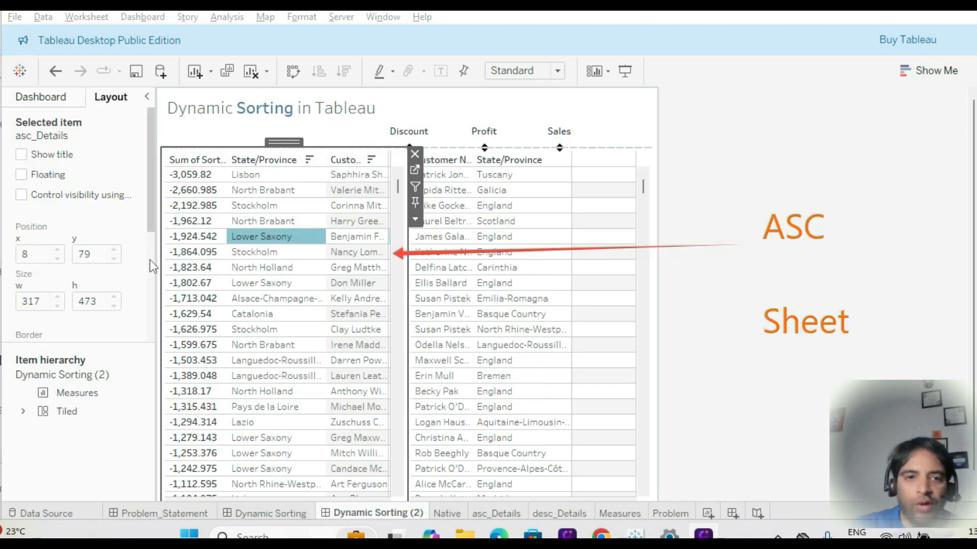
Step: Control the visibility of the asc_Details table on Dynamic Sorting (2) with the samplesuperstore field opp of - Hide Zone with Parameter
click(250, 240)
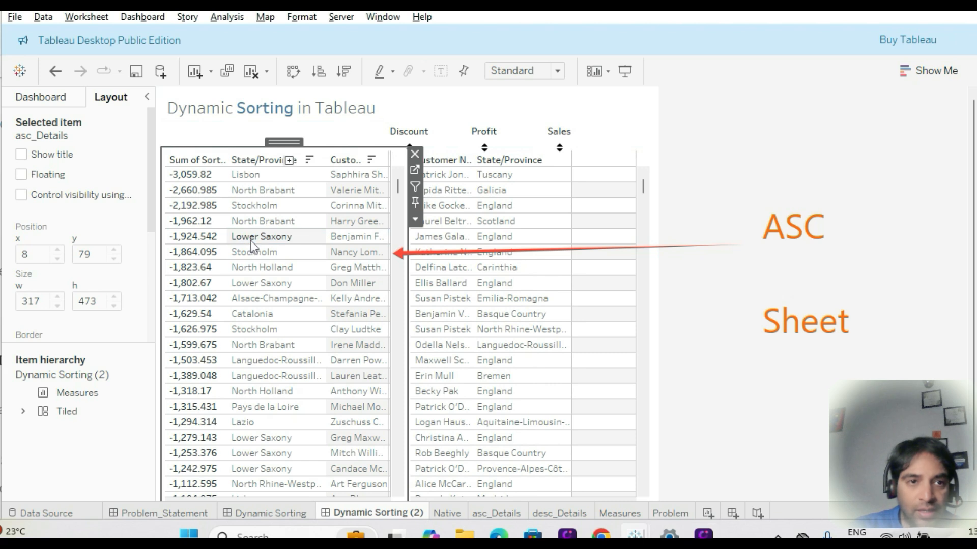
click(57, 100)
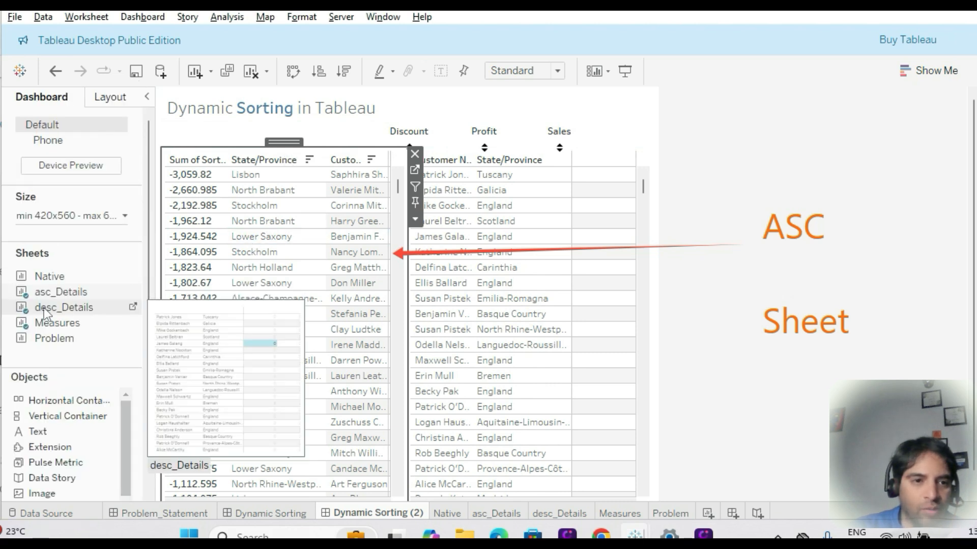
click(106, 101)
click(22, 195)
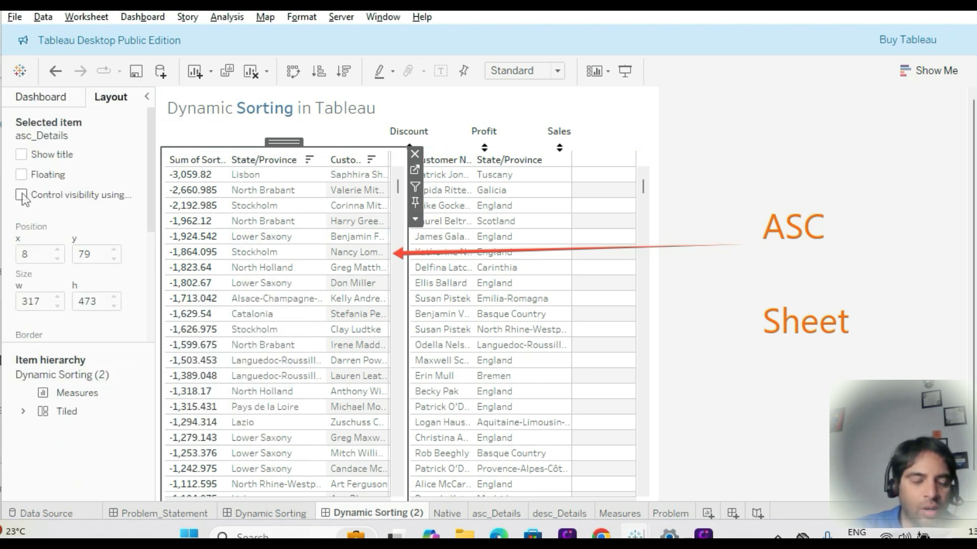
click(60, 214)
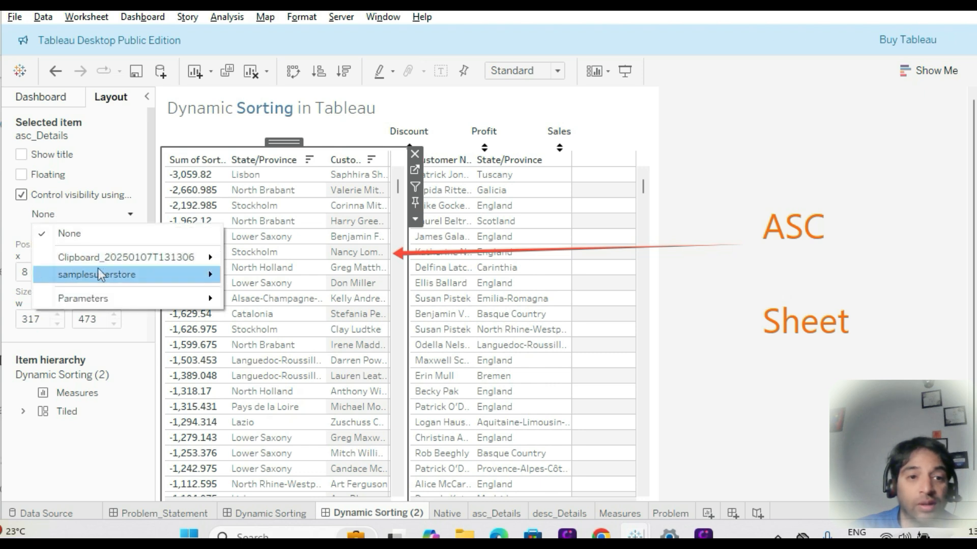
mouse_move(102, 270)
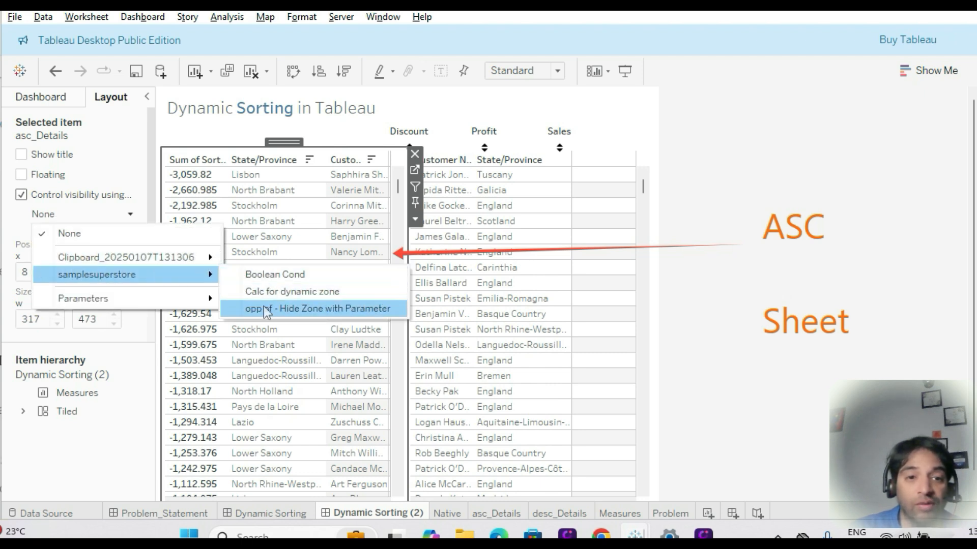
click(326, 309)
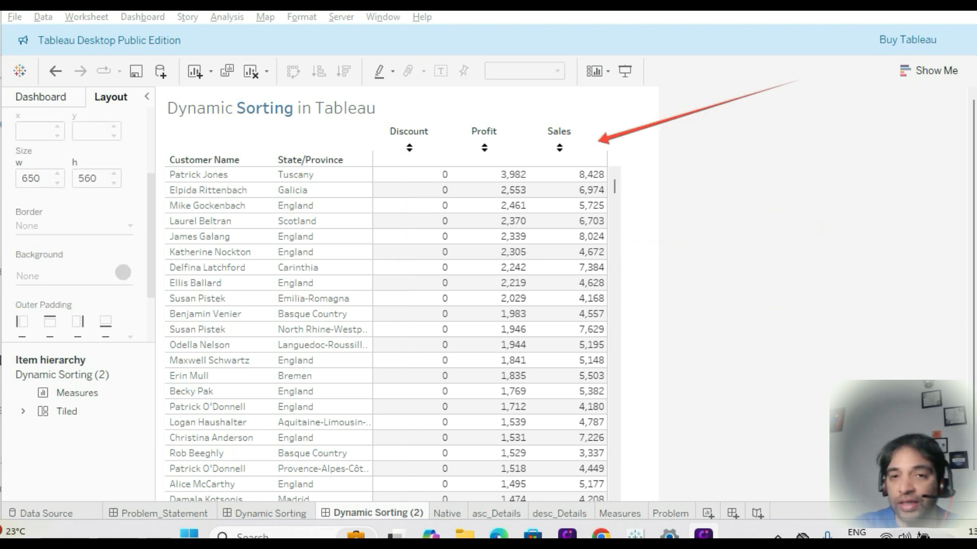
Step: Add parameter action hide_sheet_pm: selecting Measures sets Hide Zone with Parameter from Calc for Dynamic Zone, without aggregation, and clearing sets it to False
click(415, 155)
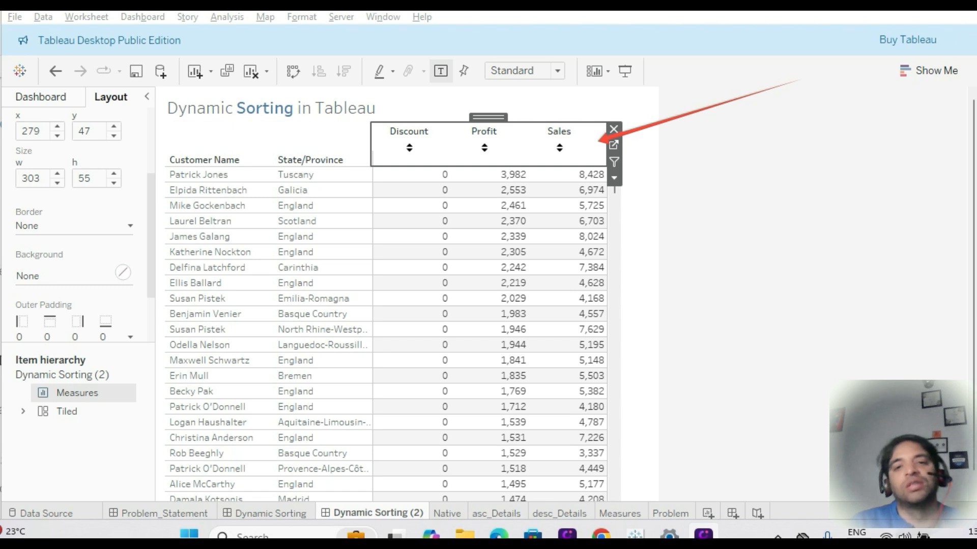
click(490, 155)
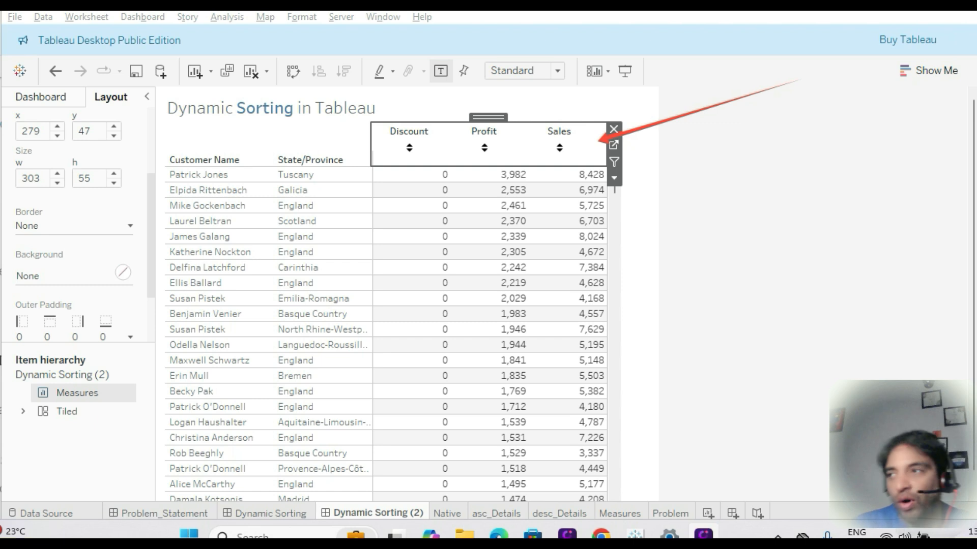
key(ctrl+shift+Tab)
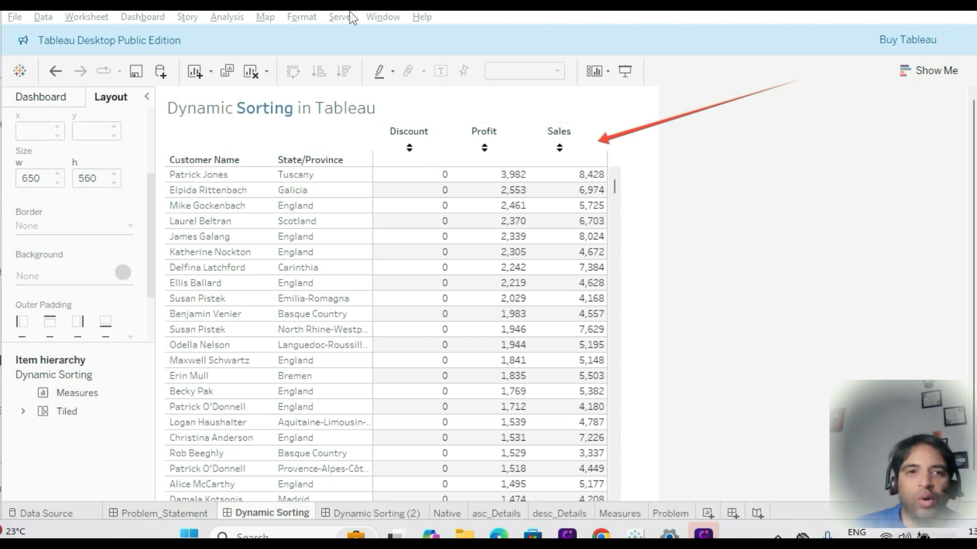
click(139, 17)
key(ctrl+Tab)
click(150, 17)
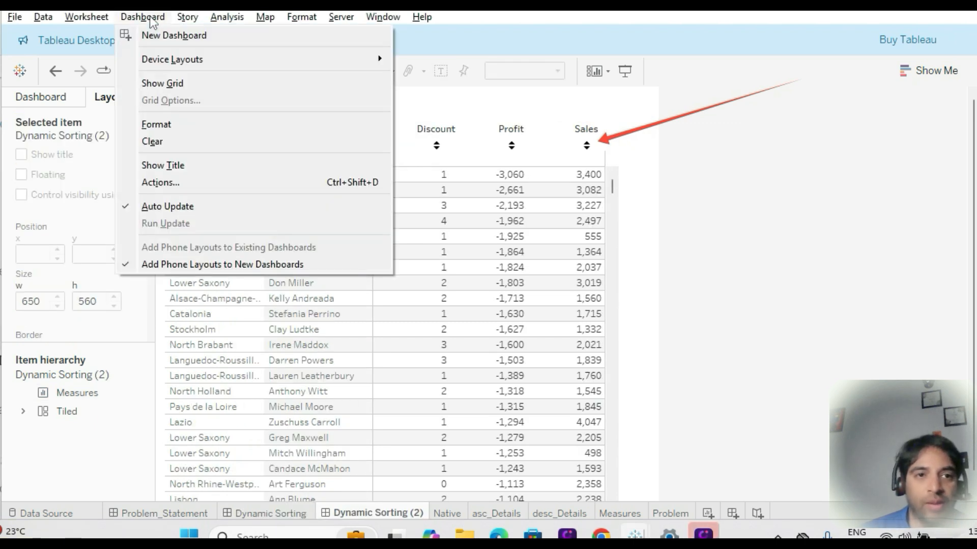
click(176, 183)
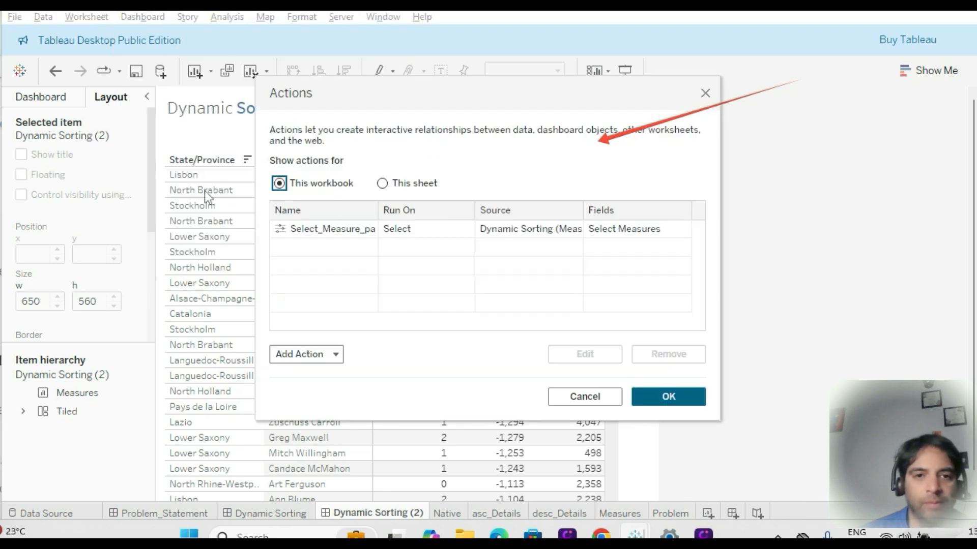
click(294, 350)
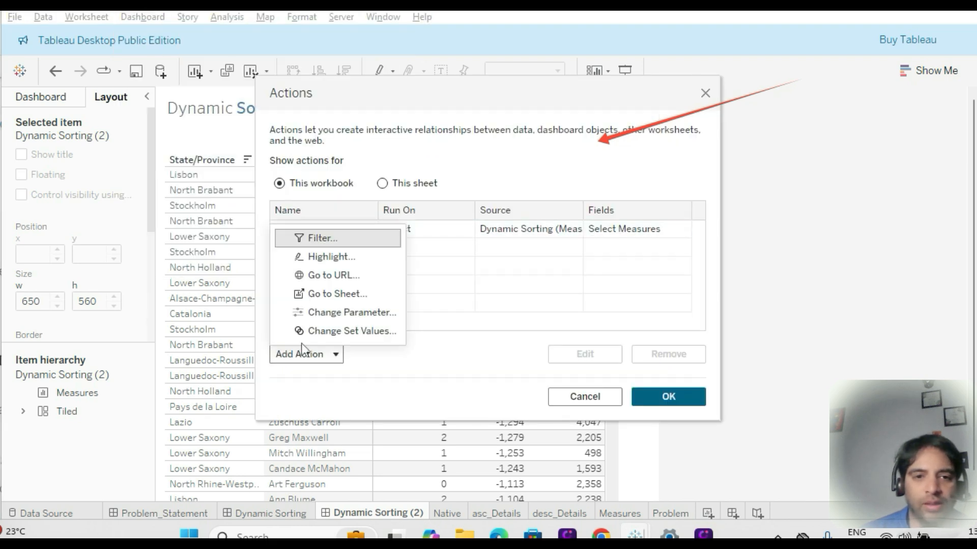
click(332, 312)
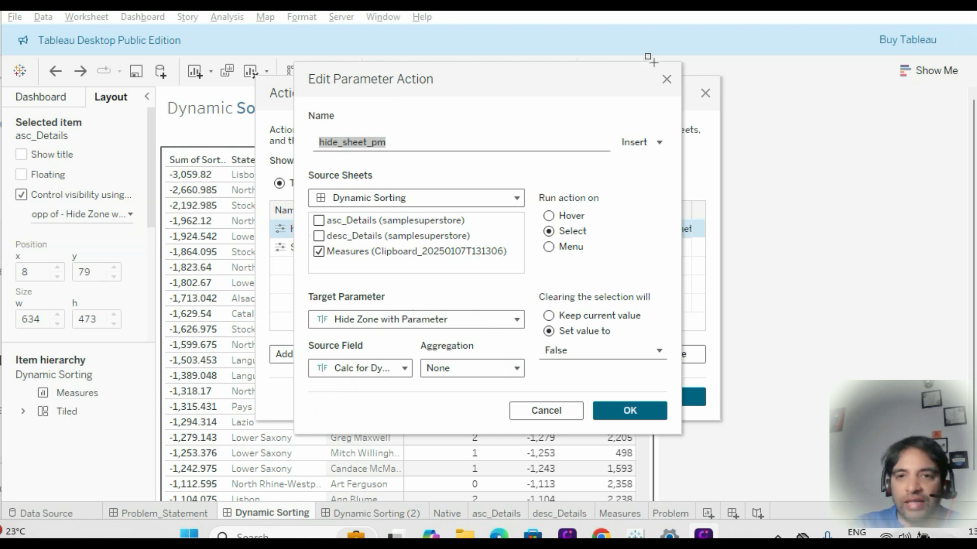
click(630, 410)
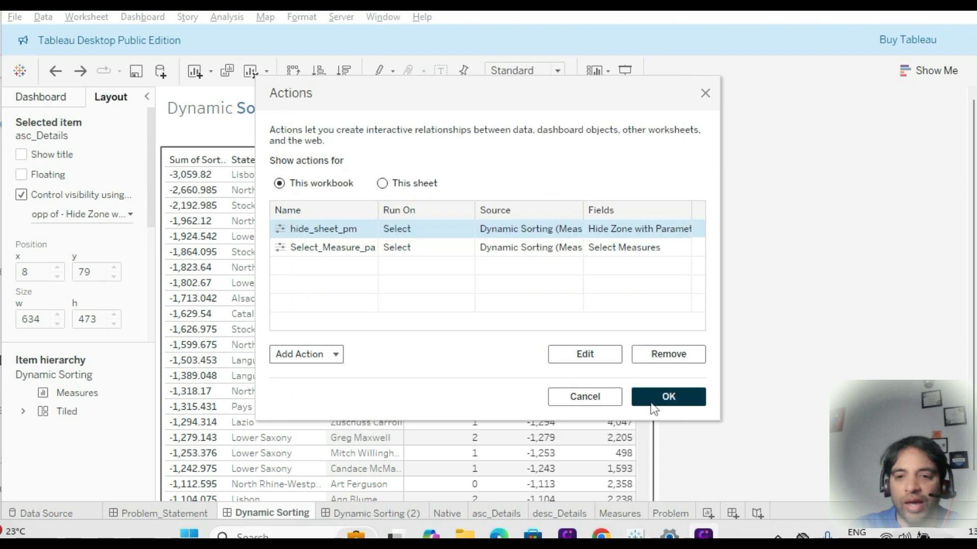
click(664, 396)
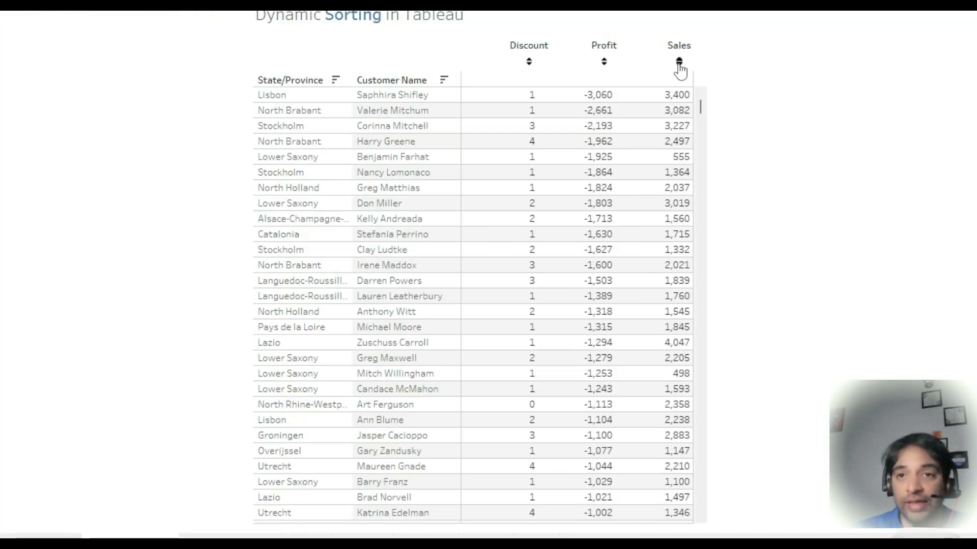
Step: Test the finished dashboard by toggling the sort order of the table by Sales and by Discount
click(679, 63)
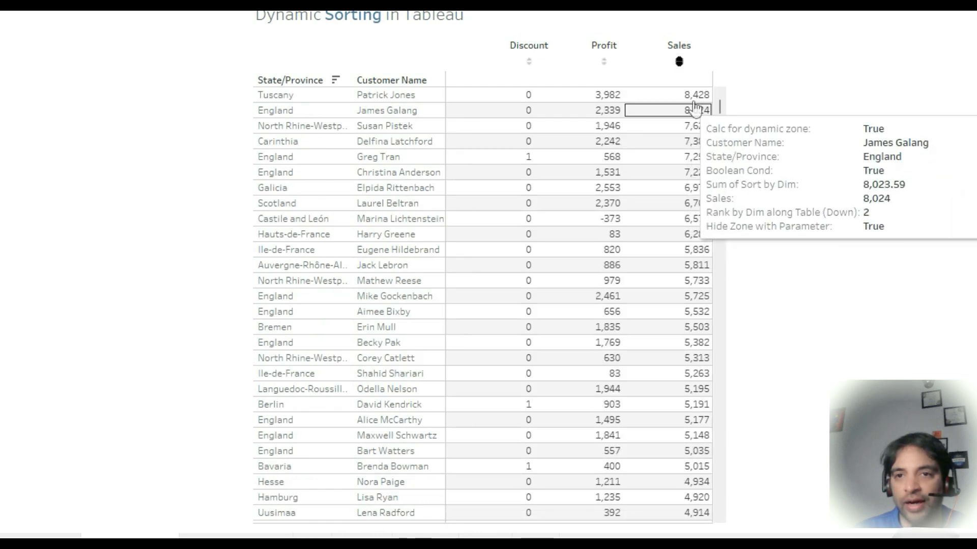
click(680, 62)
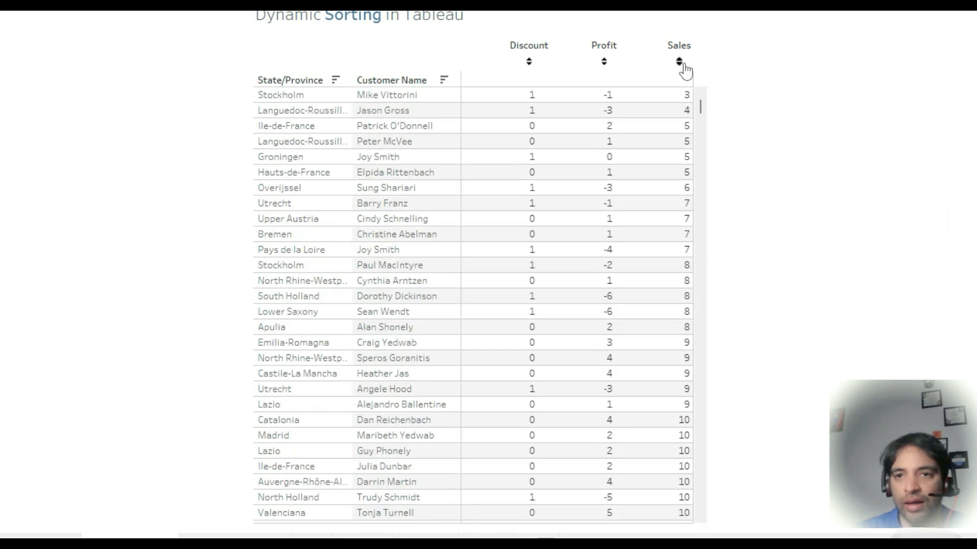
click(529, 62)
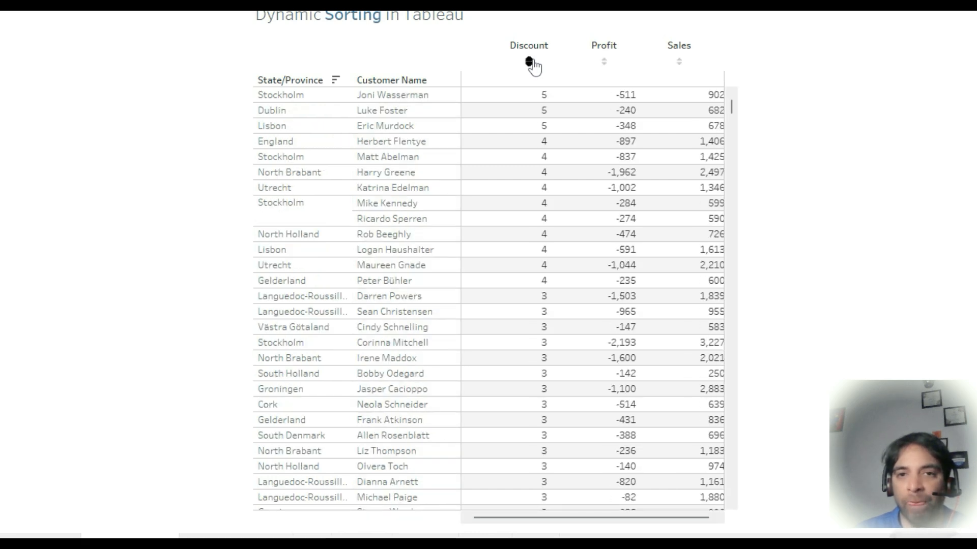
click(530, 62)
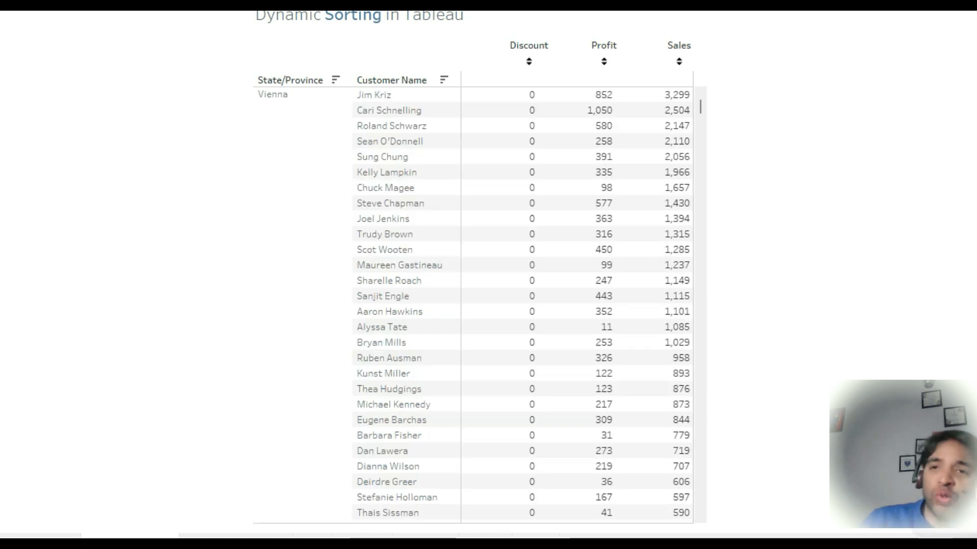